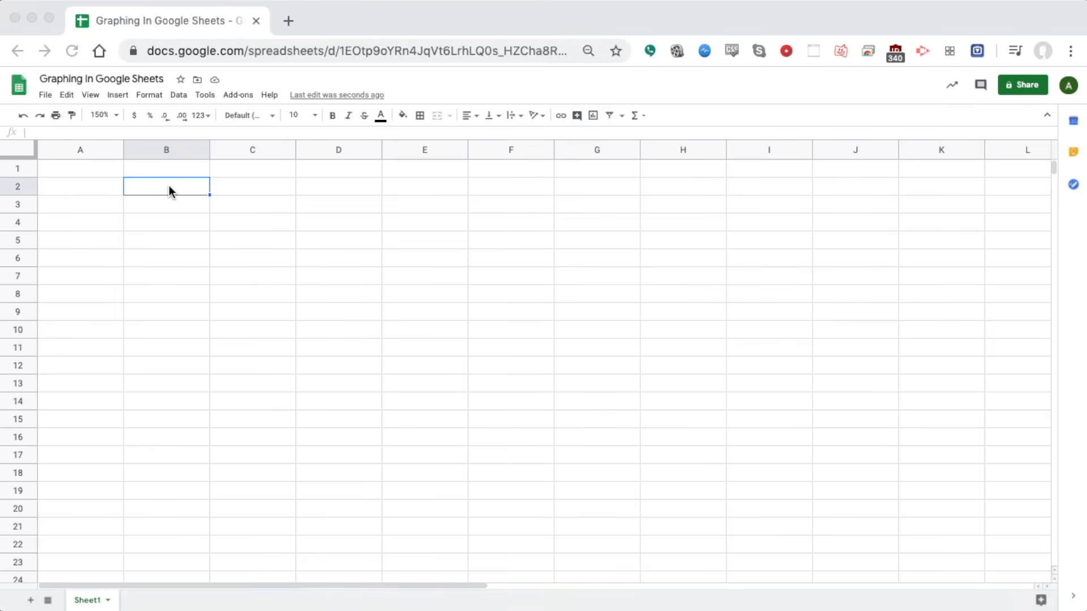
Enter the headers Days in B2 and Height in C2
{"action": "left_click", "coordinate": [171, 187]}
{"action": "type", "text": "Days"}
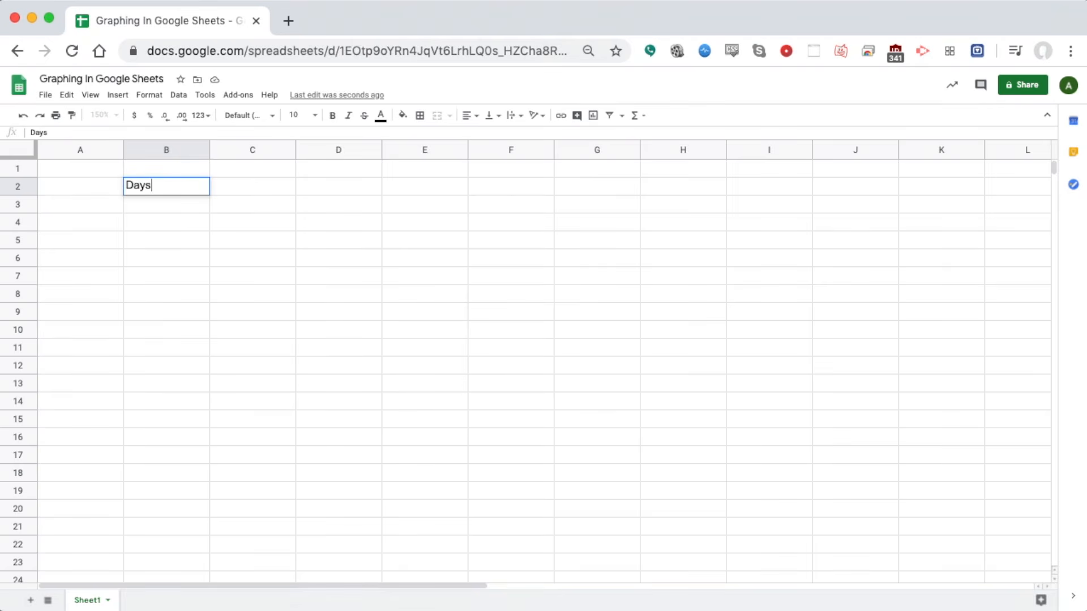
{"action": "key", "text": "Tab"}
{"action": "type", "text": "Height"}
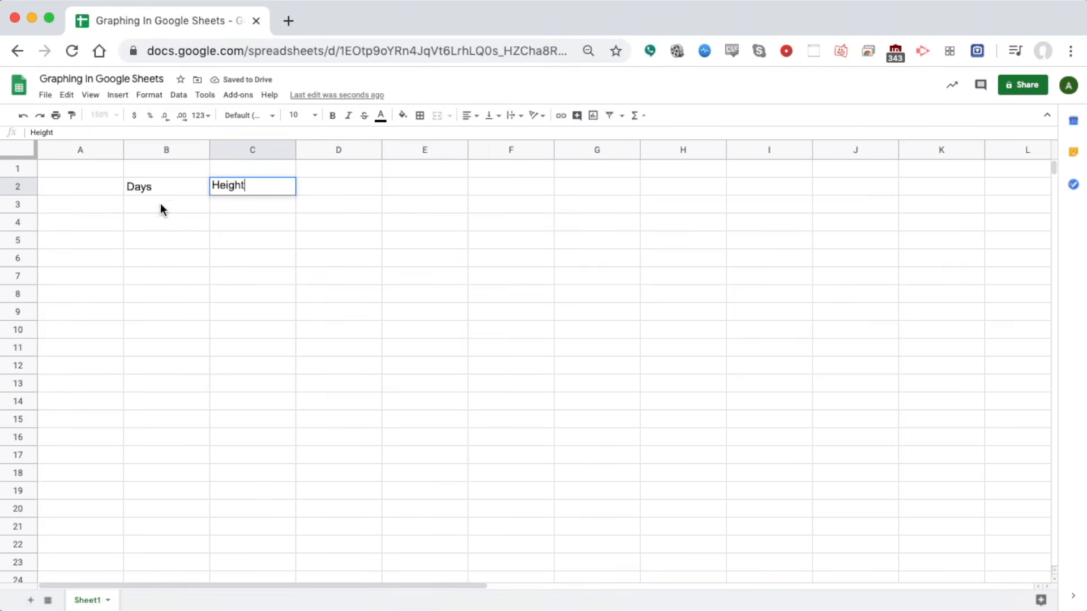
{"action": "left_click", "coordinate": [170, 210]}
Number B3:B5 as 1, 2, 3 and autofill to row 12, then undo and clear the numbers
{"action": "type", "text": "1"}
{"action": "key", "text": "Return"}
{"action": "type", "text": "2"}
{"action": "key", "text": "Return"}
{"action": "type", "text": "3"}
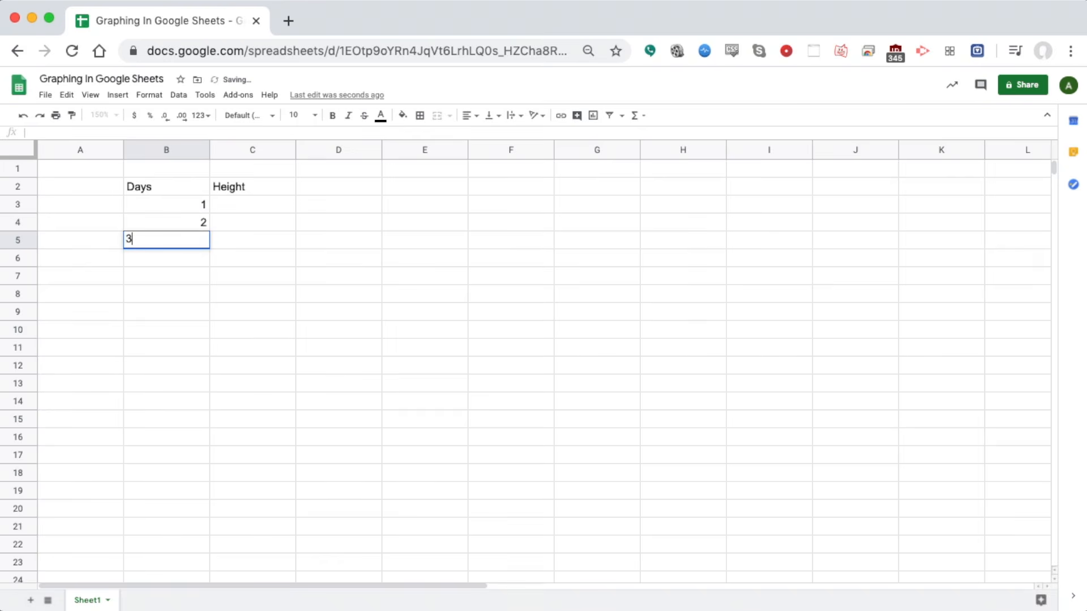
{"action": "key", "text": "Return"}
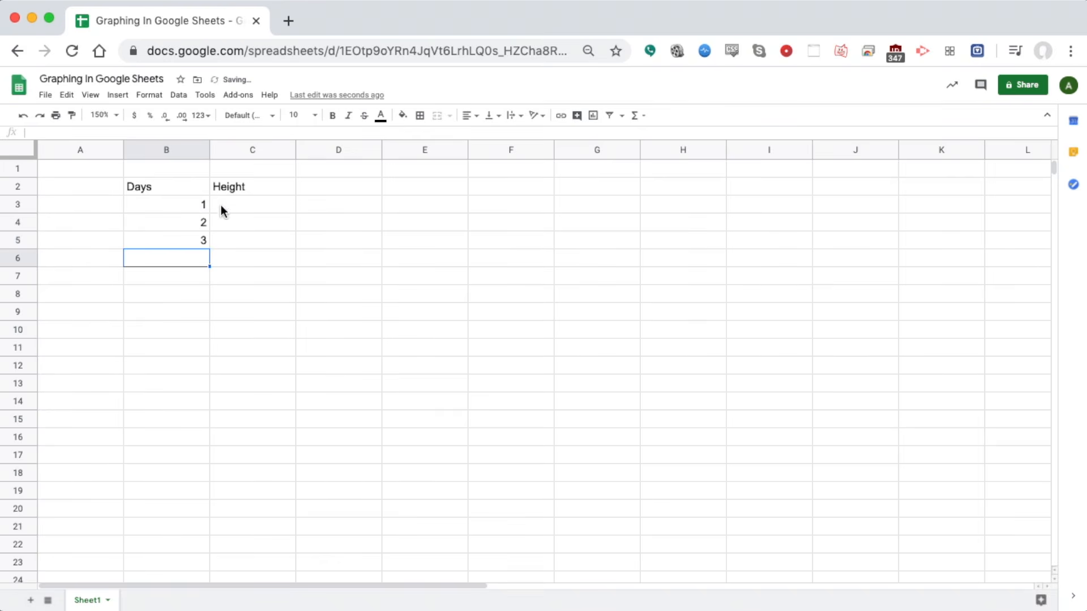
{"action": "left_click", "coordinate": [196, 205]}
{"action": "left_click_drag", "start_coordinate": [196, 203], "coordinate": [192, 239]}
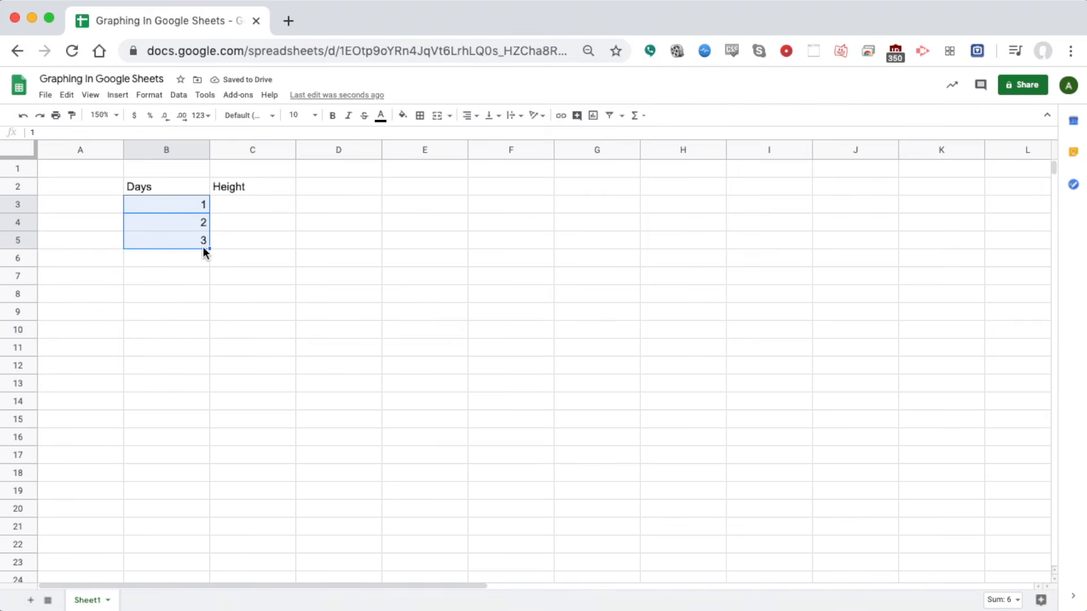
{"action": "left_click_drag", "start_coordinate": [209, 248], "coordinate": [207, 370]}
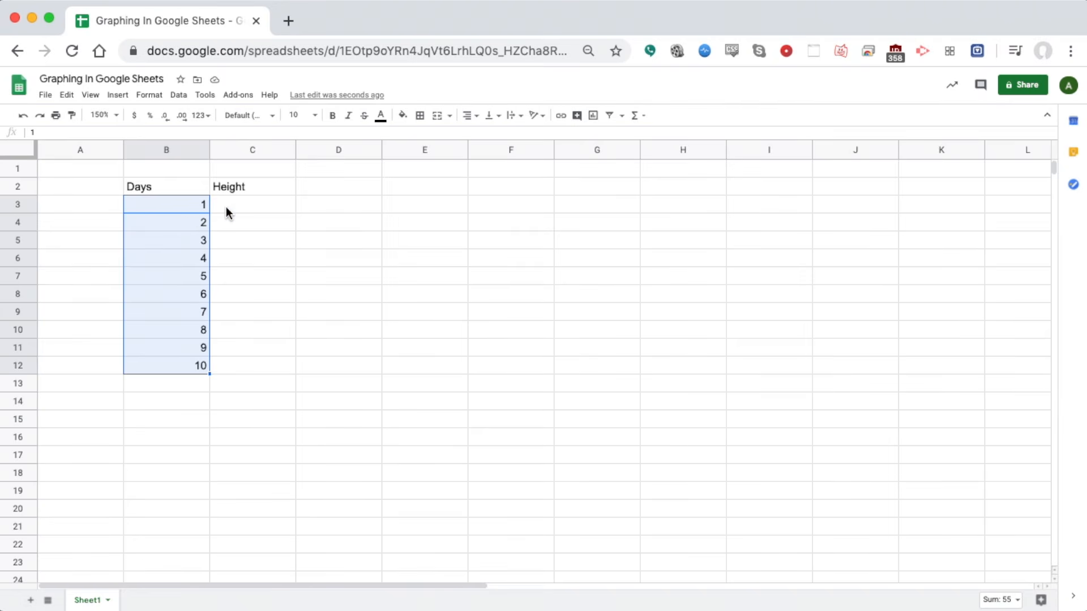
{"action": "key", "text": "super+z"}
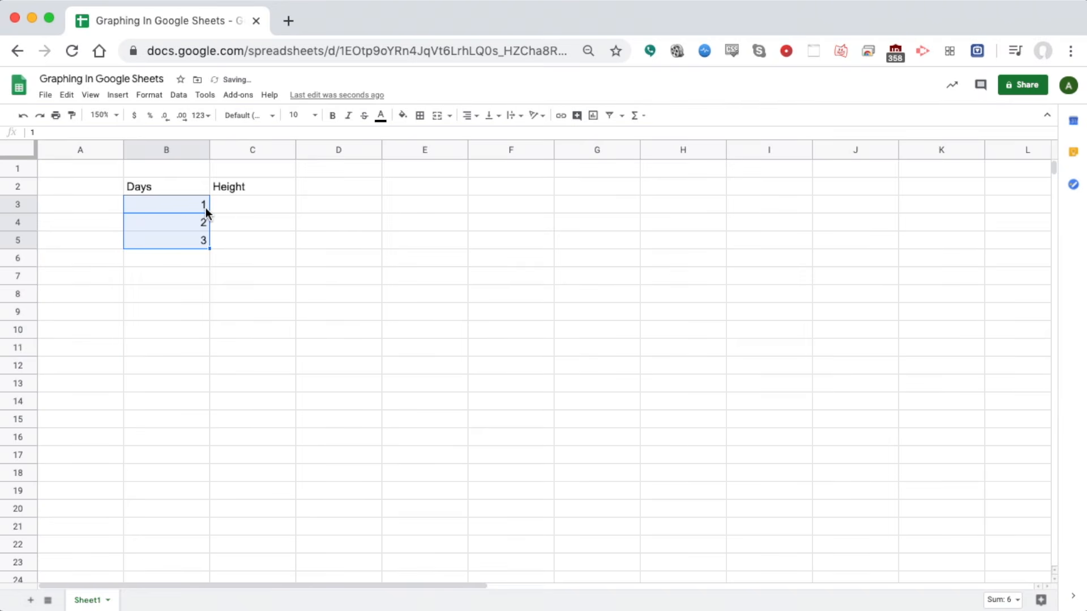
{"action": "key", "text": "Delete"}
Enter 2/1/20 and 2/2/20 in B3:B4 and fill the dates down to 2/10/20 in B12
{"action": "left_click", "coordinate": [255, 298]}
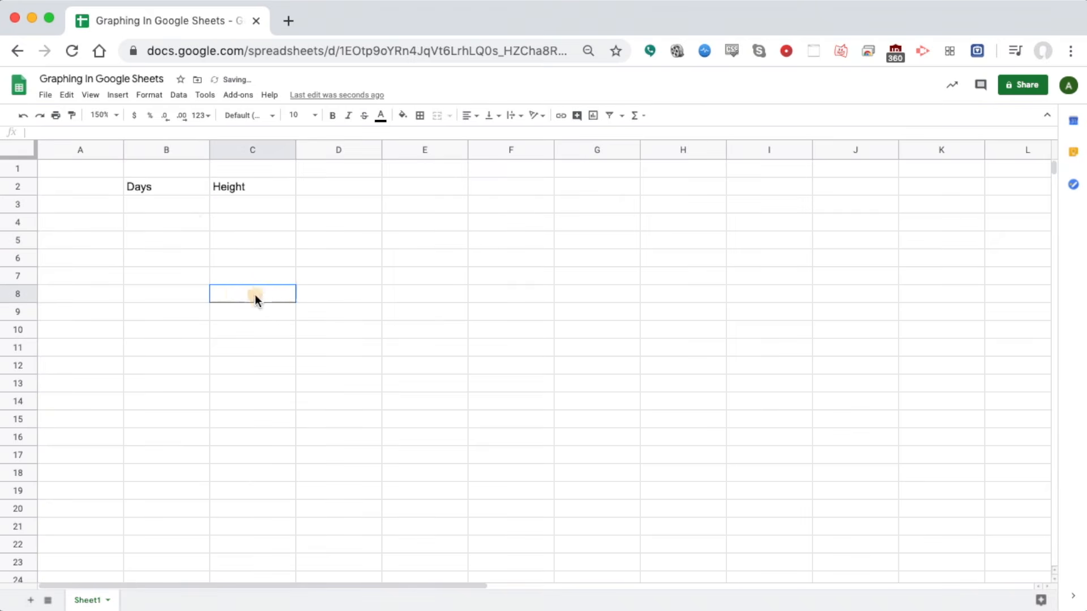
{"action": "left_click", "coordinate": [189, 212]}
{"action": "type", "text": "2"}
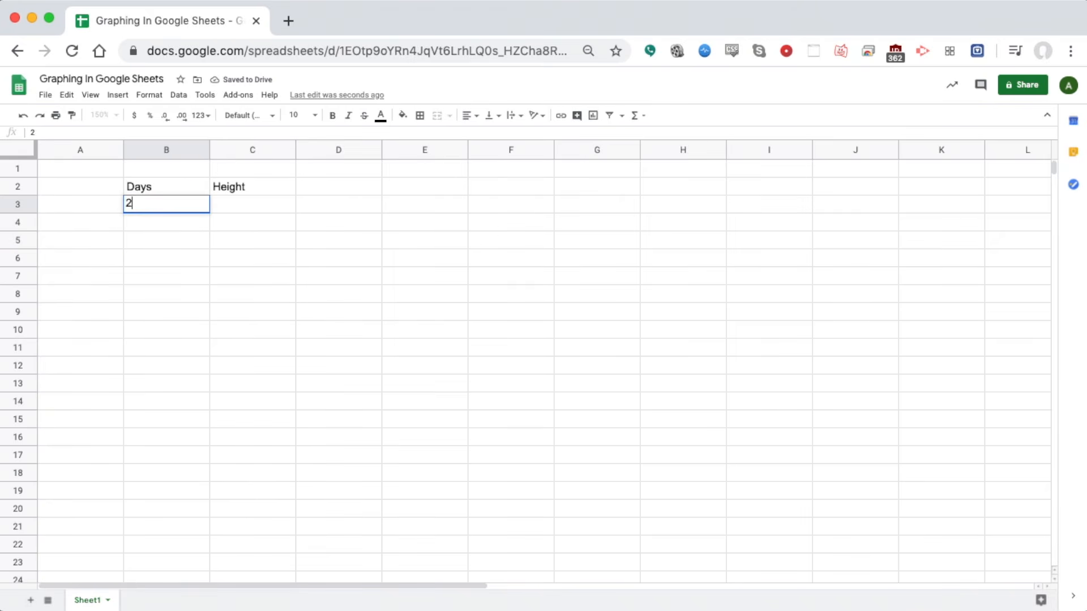
{"action": "type", "text": "/1/20"}
{"action": "key", "text": "Return"}
{"action": "type", "text": "2/2/"}
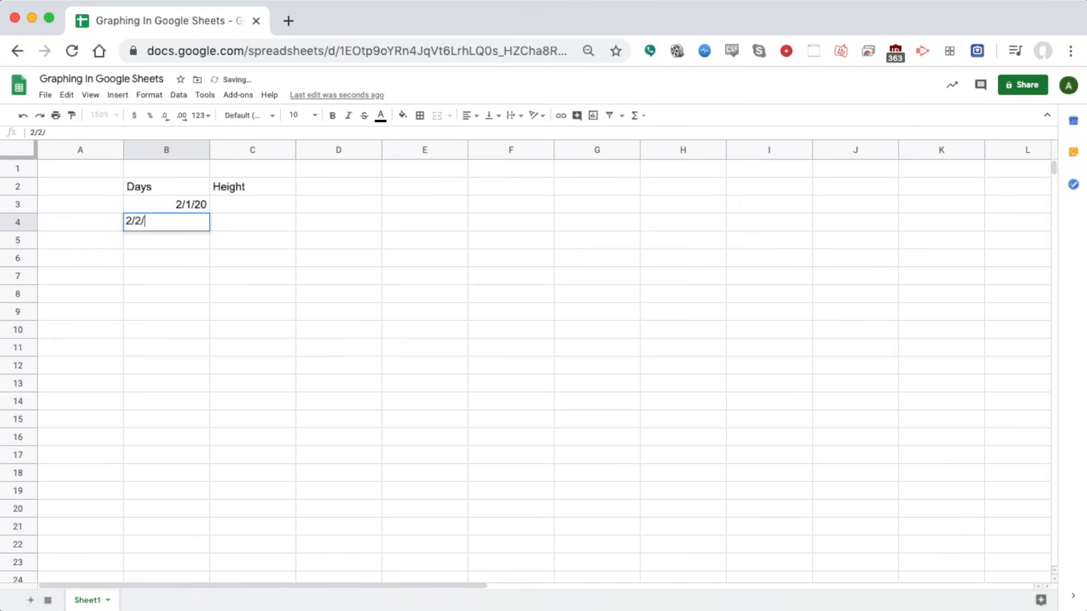
{"action": "left_click", "coordinate": [182, 239]}
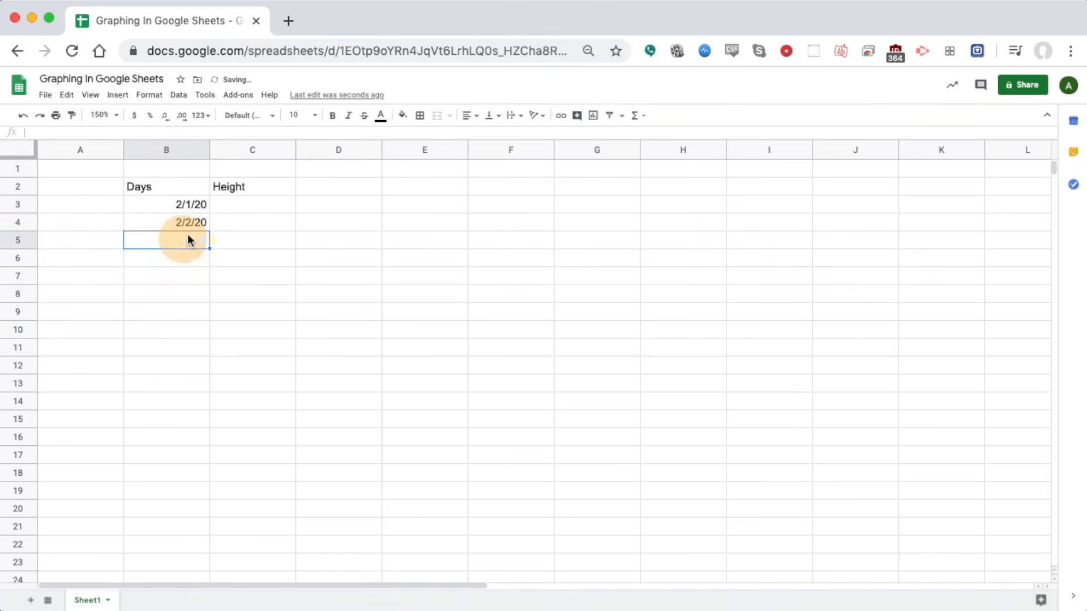
{"action": "left_click_drag", "start_coordinate": [195, 203], "coordinate": [197, 222]}
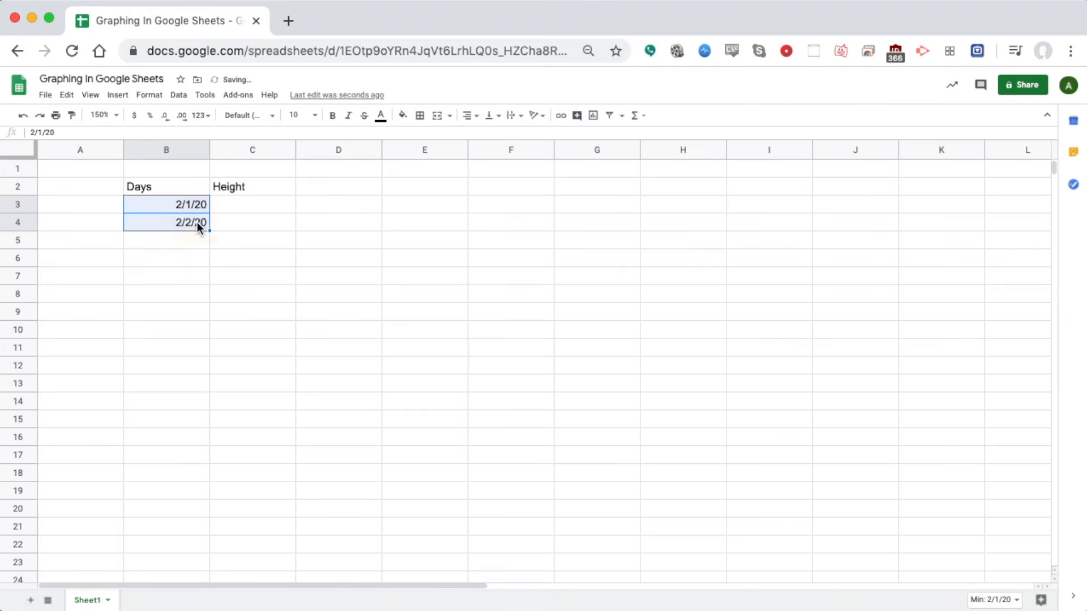
{"action": "left_click_drag", "start_coordinate": [209, 229], "coordinate": [207, 365]}
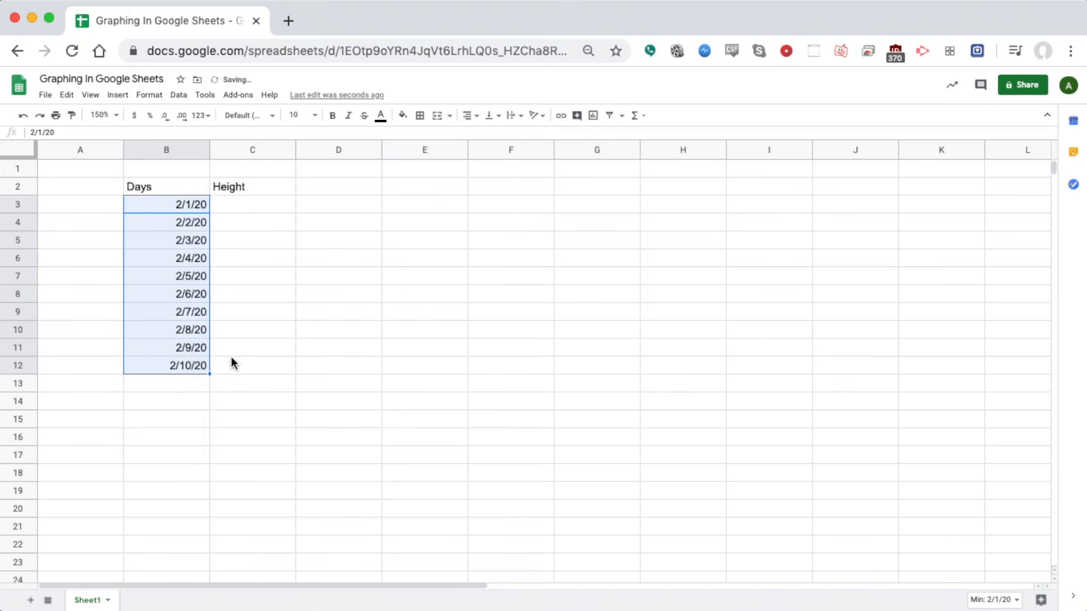
Paste the height values into C3:C12 and select the table B2:C12
{"action": "left_click", "coordinate": [249, 353]}
{"action": "left_click", "coordinate": [263, 207]}
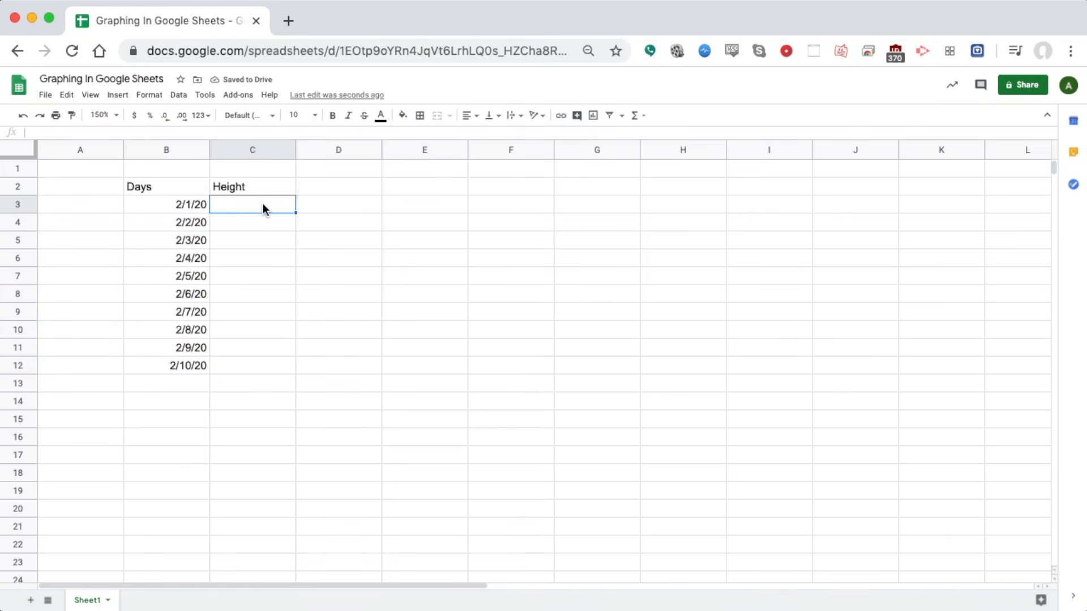
{"action": "type", "text": "0.5 0.7 0.8 0.8 0.9 1.2 1.5 1.8 2 2.2"}
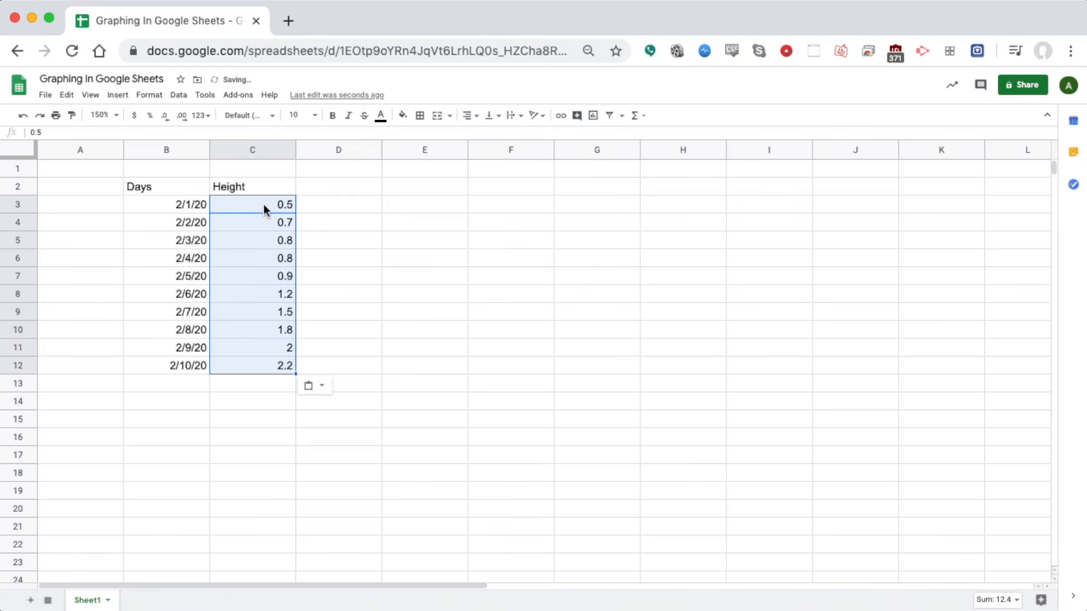
{"action": "left_click", "coordinate": [151, 187]}
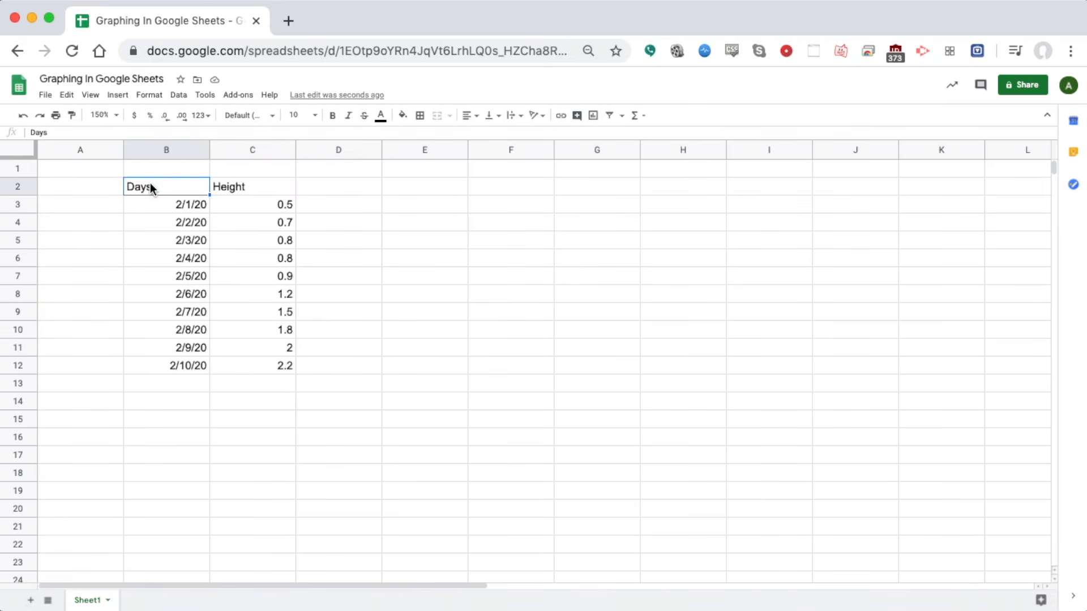
{"action": "left_click_drag", "start_coordinate": [157, 186], "coordinate": [264, 368]}
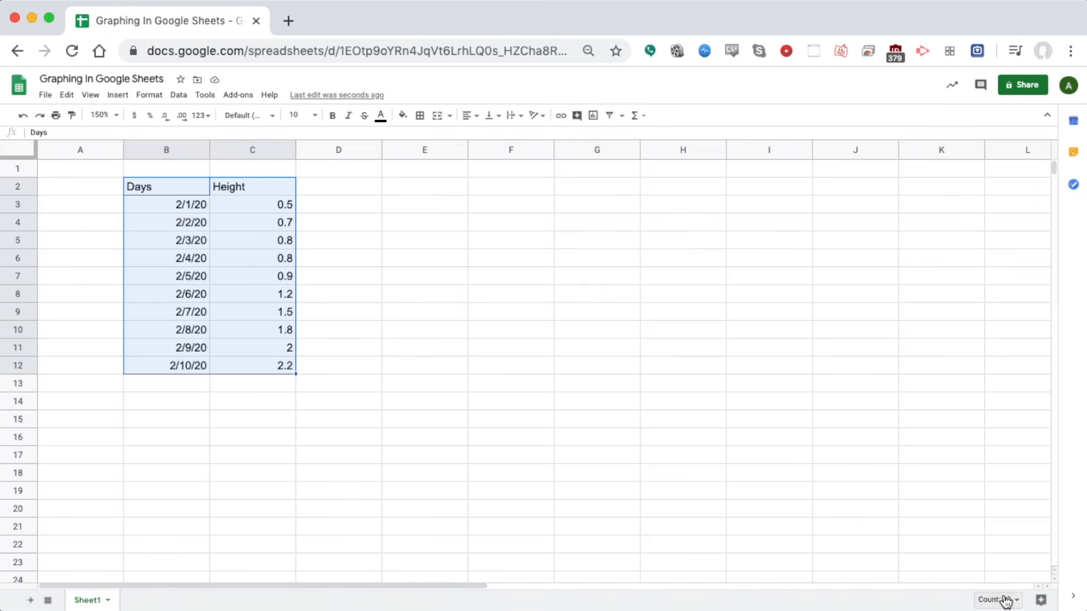
Place Explore's suggested Height vs. Days chart on the sheet and view its Customize settings
{"action": "left_click", "coordinate": [1033, 600]}
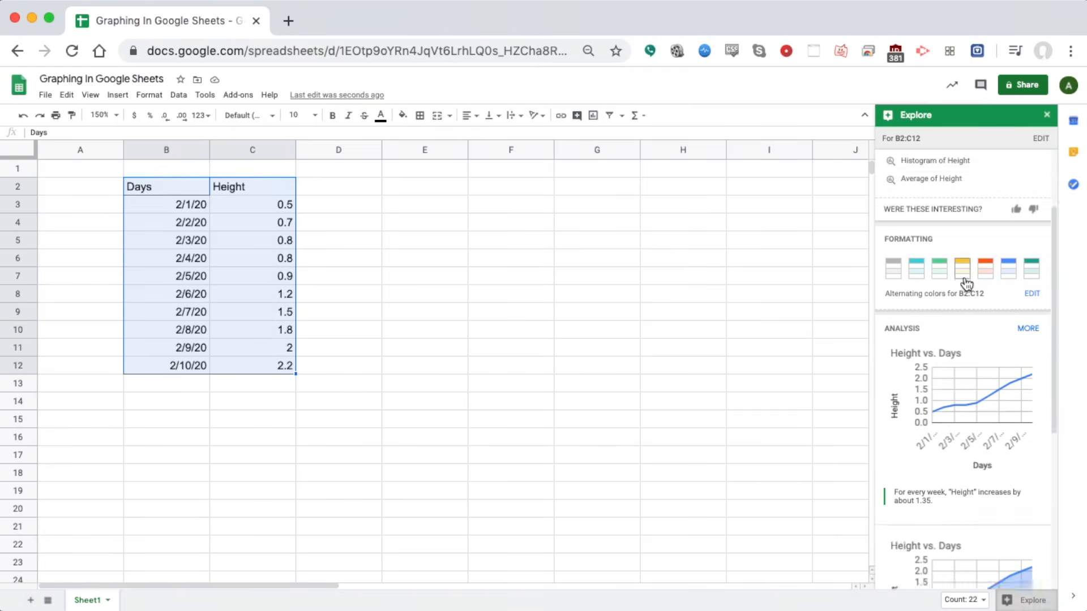
{"action": "scroll", "coordinate": [965, 280], "scroll_direction": "down", "scroll_amount": 3}
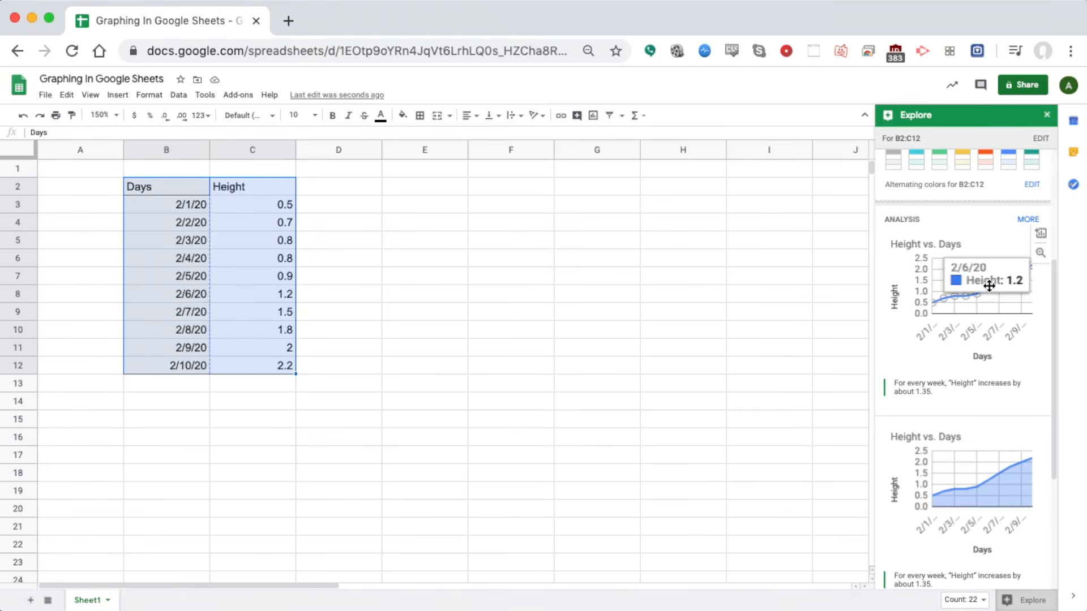
{"action": "left_click_drag", "start_coordinate": [959, 241], "coordinate": [443, 194]}
{"action": "left_click", "coordinate": [583, 202]}
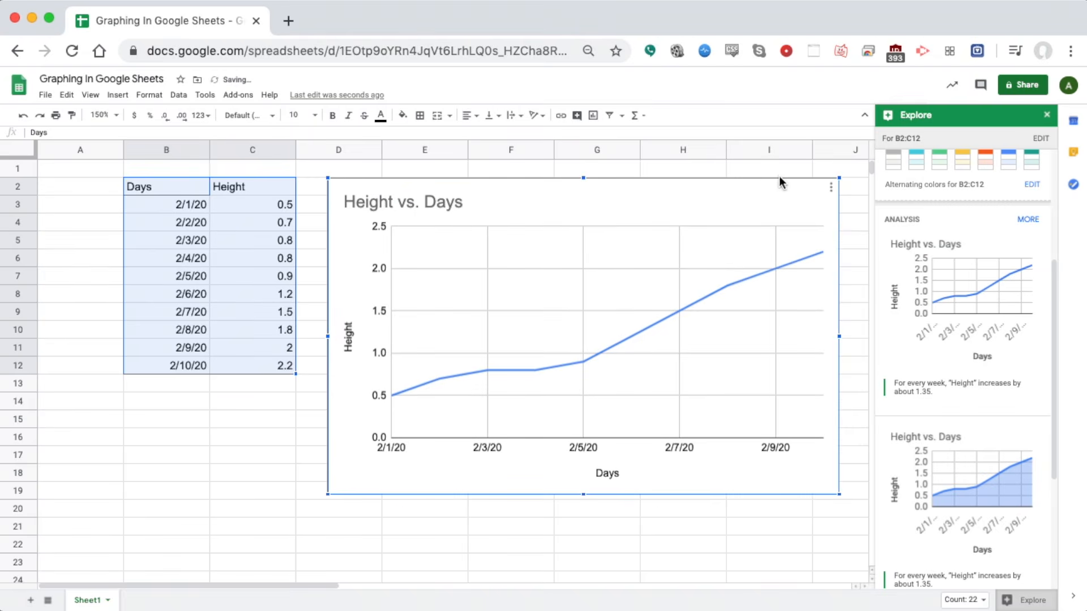
{"action": "left_click", "coordinate": [832, 192]}
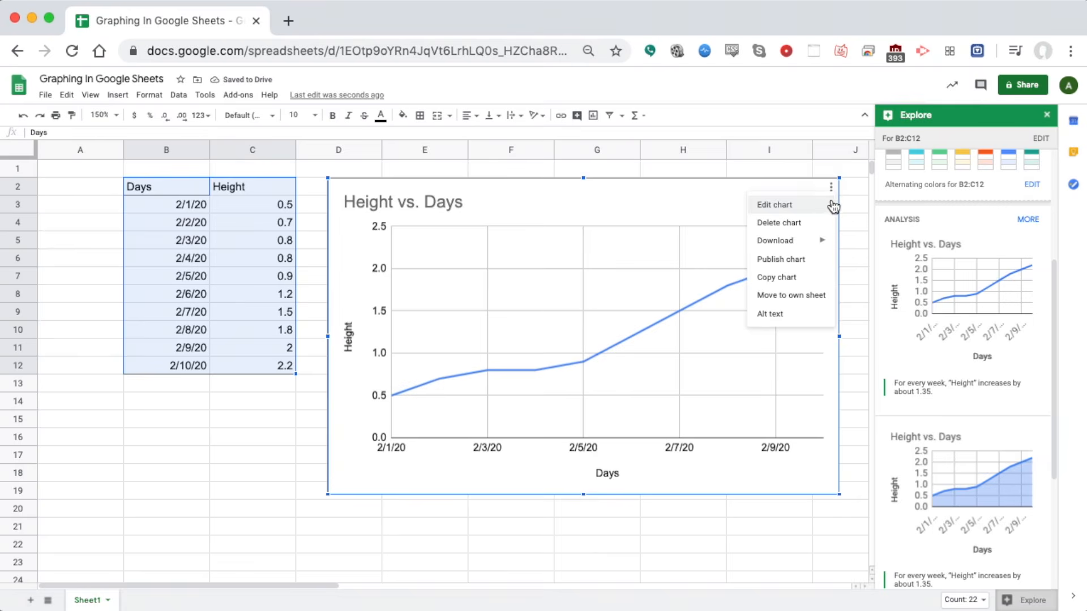
{"action": "left_click", "coordinate": [815, 209]}
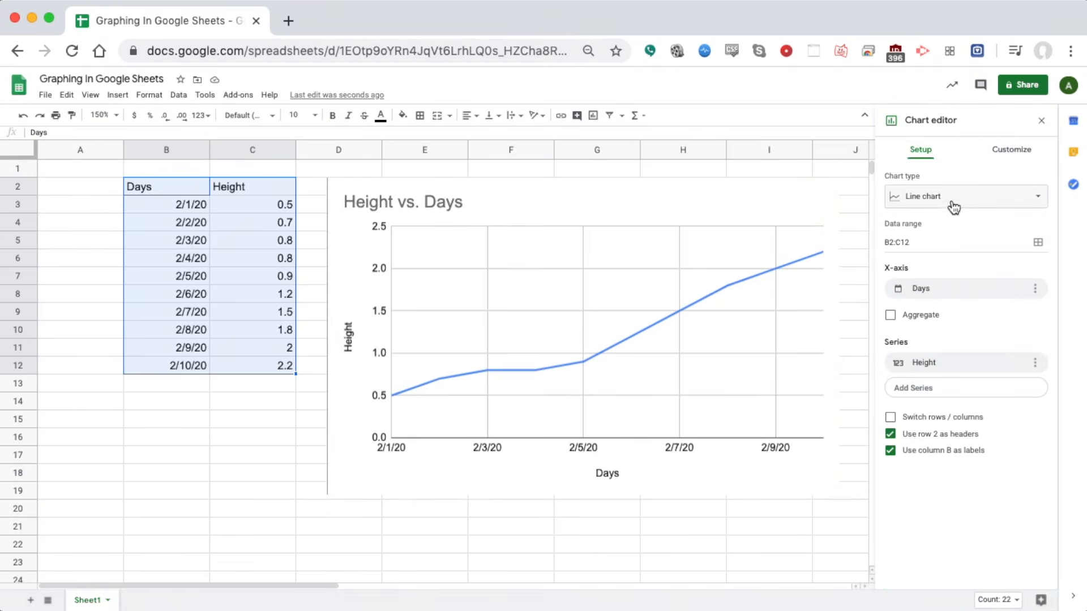
{"action": "left_click", "coordinate": [1016, 152]}
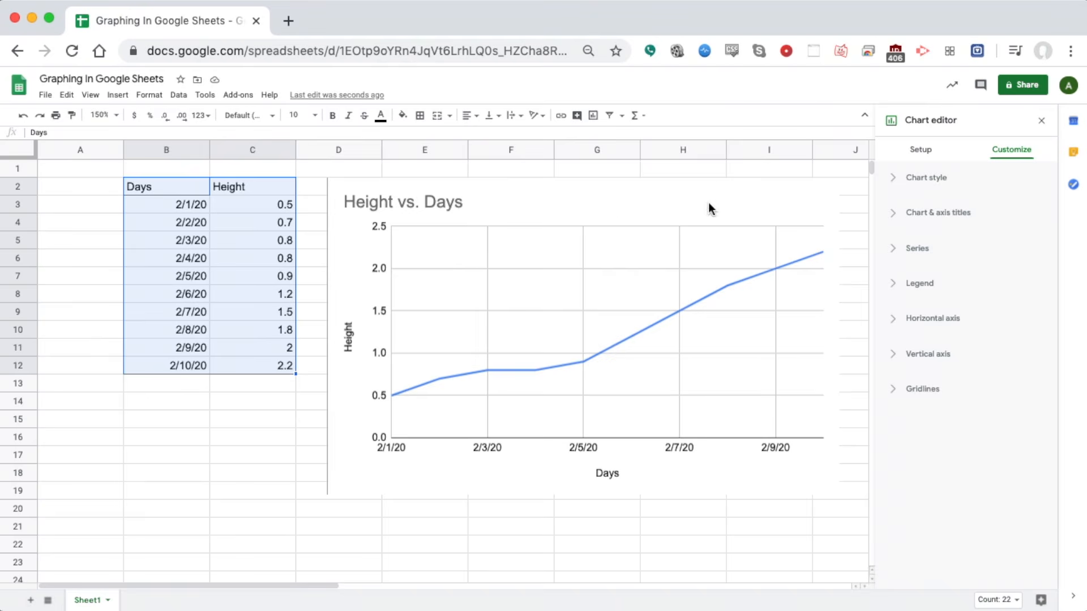
Delete the Height vs. Days chart from the sheet
{"action": "left_click", "coordinate": [804, 201]}
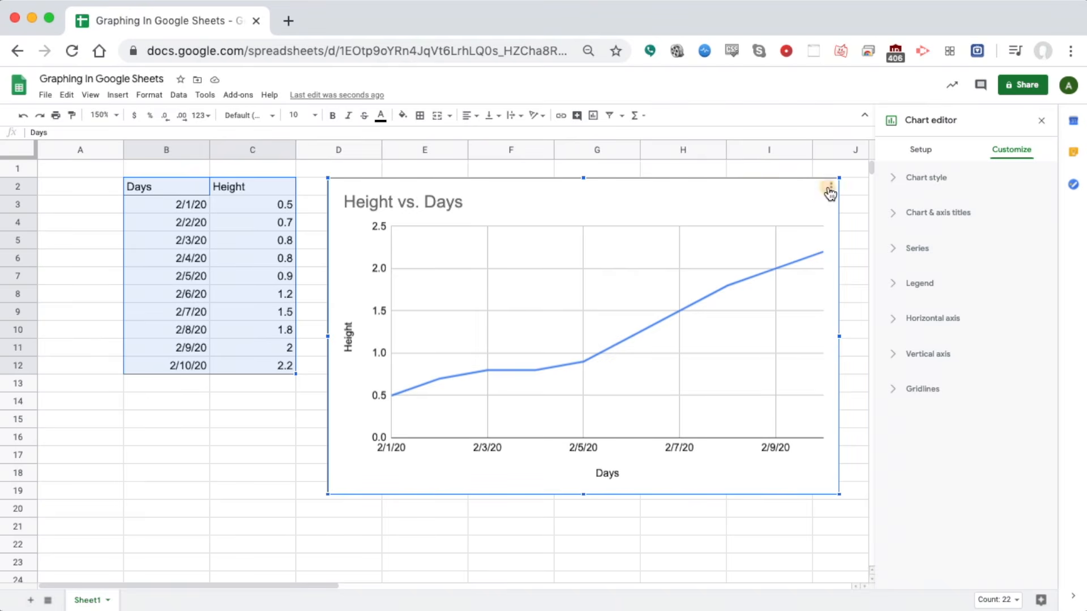
{"action": "left_click", "coordinate": [830, 192]}
{"action": "left_click", "coordinate": [793, 228]}
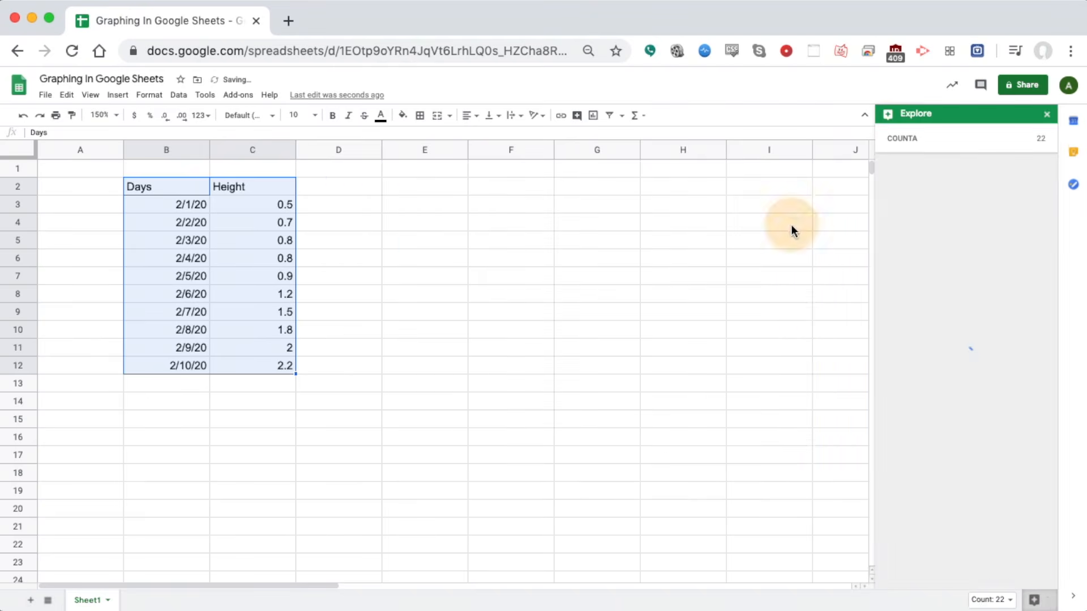
Rename the C2 header from Height to water and add a soda header in D2
{"action": "left_click", "coordinate": [415, 242]}
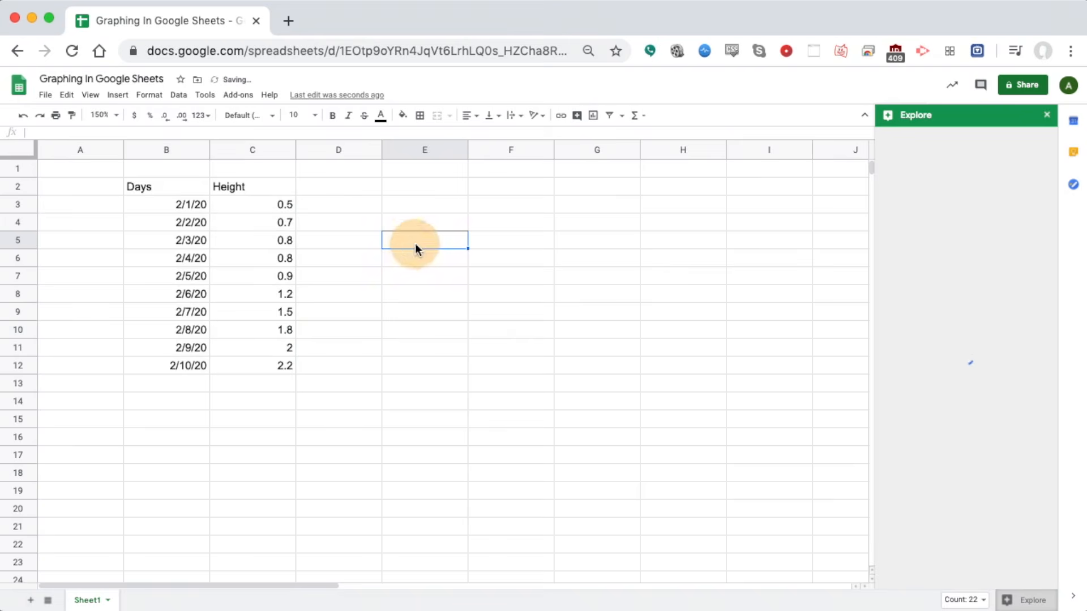
{"action": "double_click", "coordinate": [234, 189]}
{"action": "left_click_drag", "start_coordinate": [256, 189], "coordinate": [214, 188]}
{"action": "type", "text": "water"}
{"action": "key", "text": "Tab"}
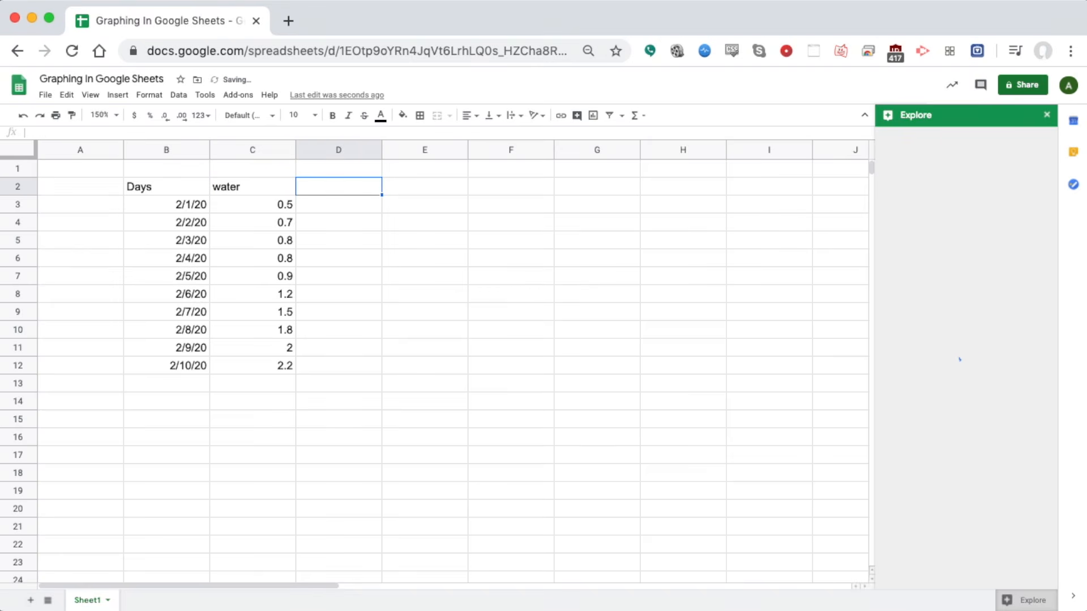
{"action": "type", "text": "soda"}
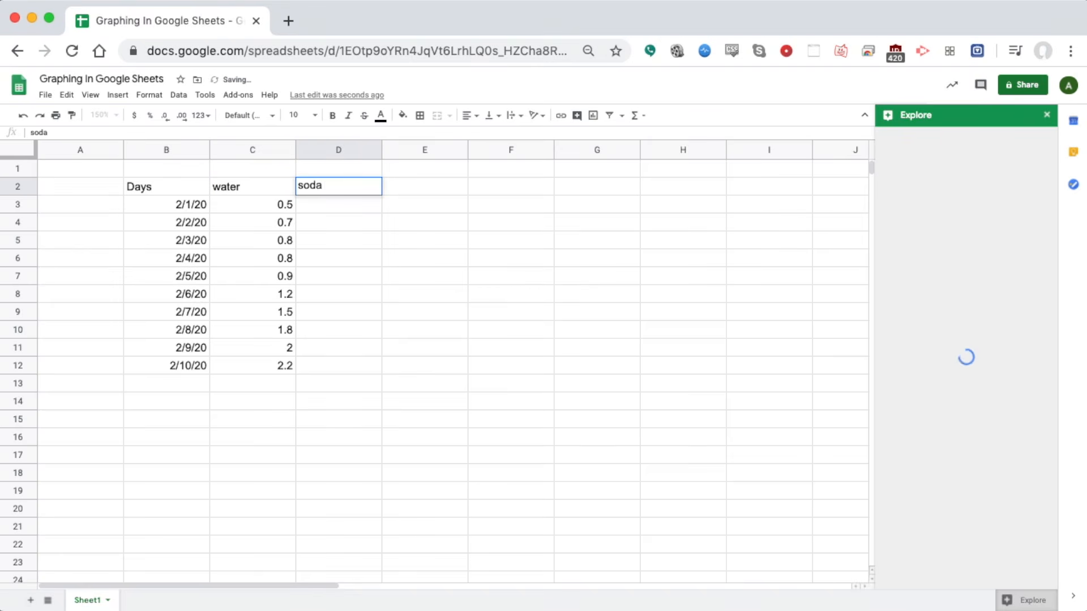
{"action": "left_click", "coordinate": [348, 298]}
Paste the soda values, 0.5 down to 0, from lower in the sheet into D3:D12
{"action": "scroll", "coordinate": [358, 311], "scroll_direction": "down", "scroll_amount": 4}
{"action": "scroll", "coordinate": [358, 311], "scroll_direction": "down", "scroll_amount": 7}
{"action": "left_click_drag", "start_coordinate": [355, 368], "coordinate": [365, 527]}
{"action": "key", "text": "ctrl+c"}
{"action": "scroll", "coordinate": [366, 440], "scroll_direction": "up", "scroll_amount": 10}
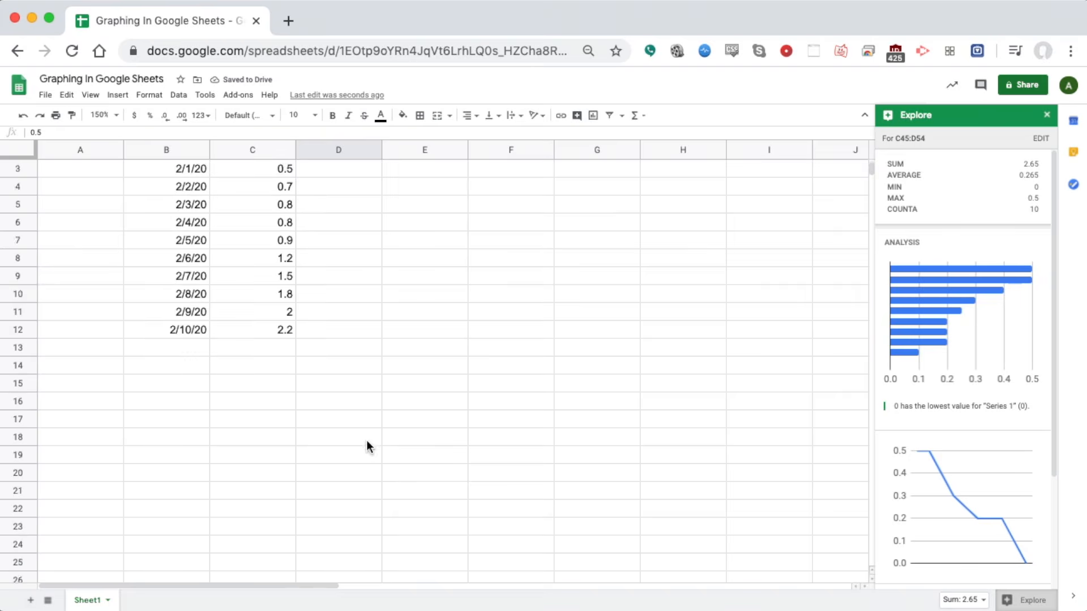
{"action": "scroll", "coordinate": [351, 283], "scroll_direction": "up", "scroll_amount": 2}
{"action": "left_click", "coordinate": [340, 206]}
{"action": "key", "text": "ctrl+v"}
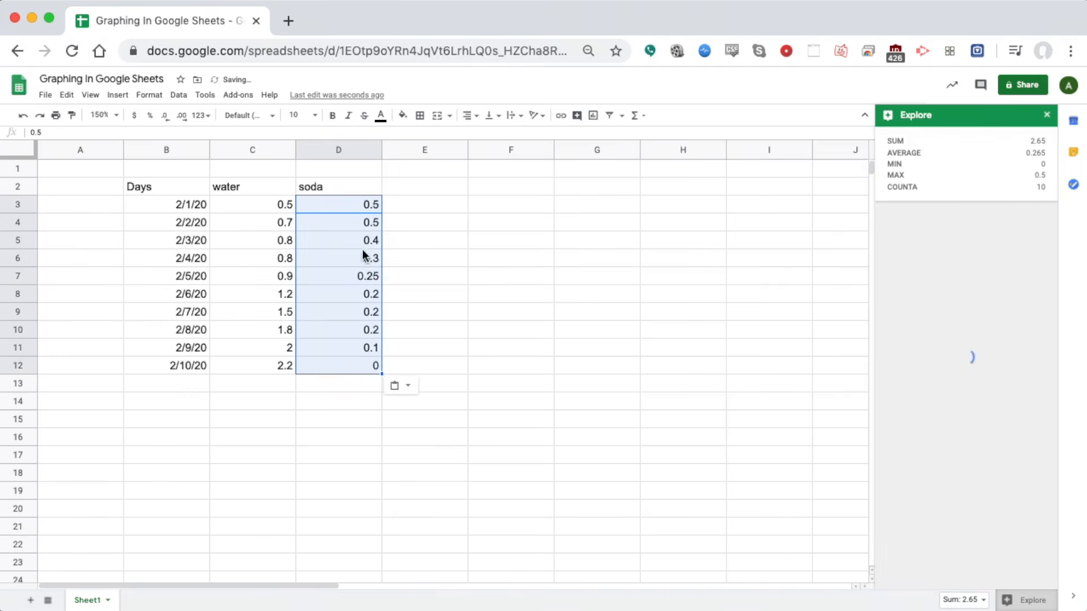
{"action": "left_click", "coordinate": [413, 271]}
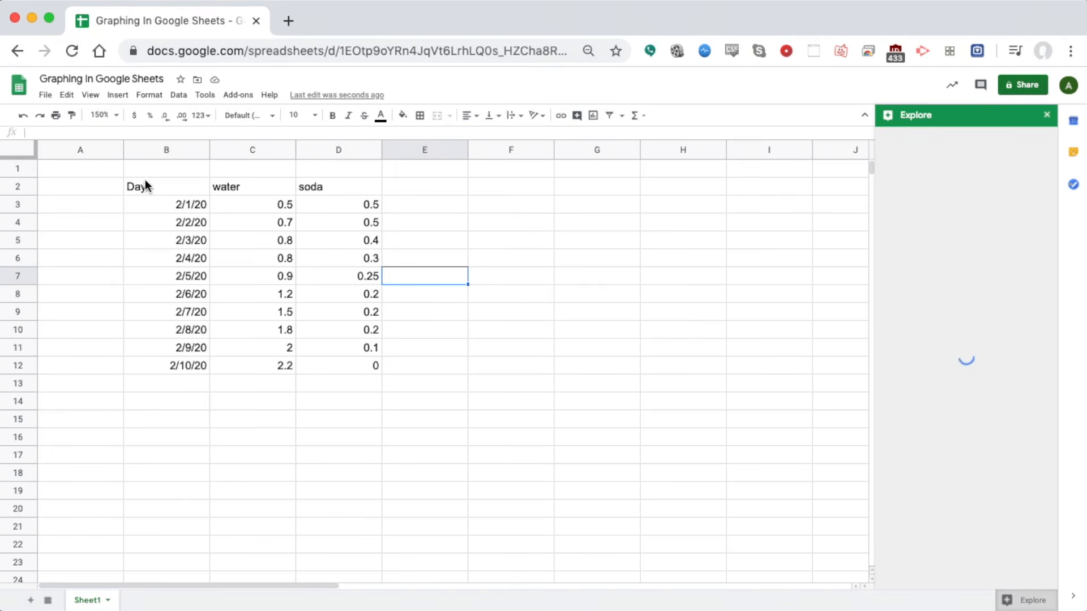
From B2:D12, insert Explore's suggested water and soda line chart and open it in the chart editor
{"action": "left_click_drag", "start_coordinate": [145, 182], "coordinate": [363, 364]}
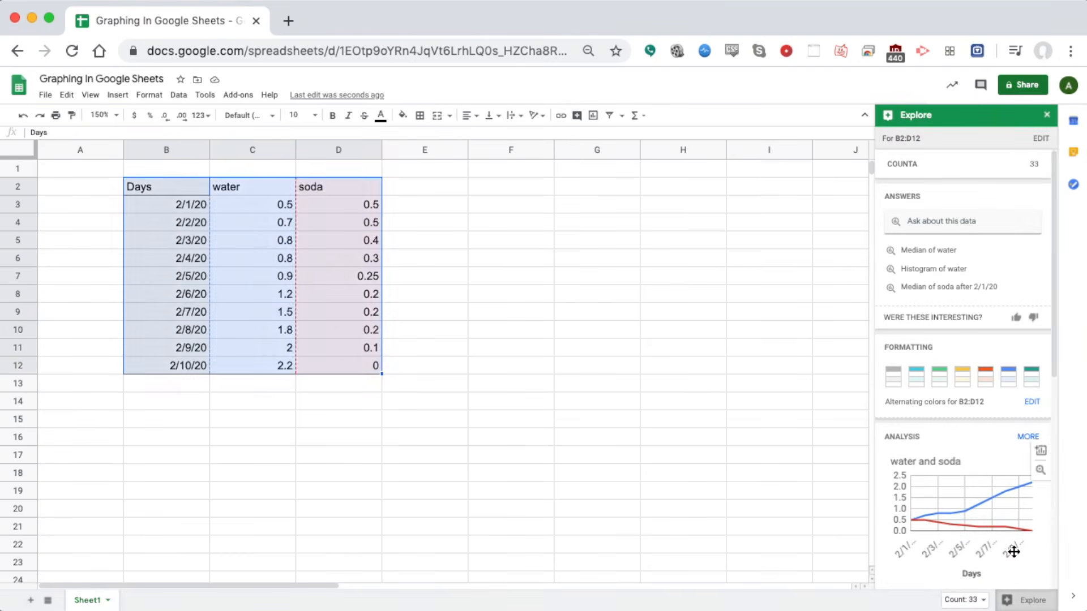
{"action": "scroll", "coordinate": [994, 269], "scroll_direction": "down", "scroll_amount": 1}
{"action": "scroll", "coordinate": [991, 270], "scroll_direction": "down", "scroll_amount": 1}
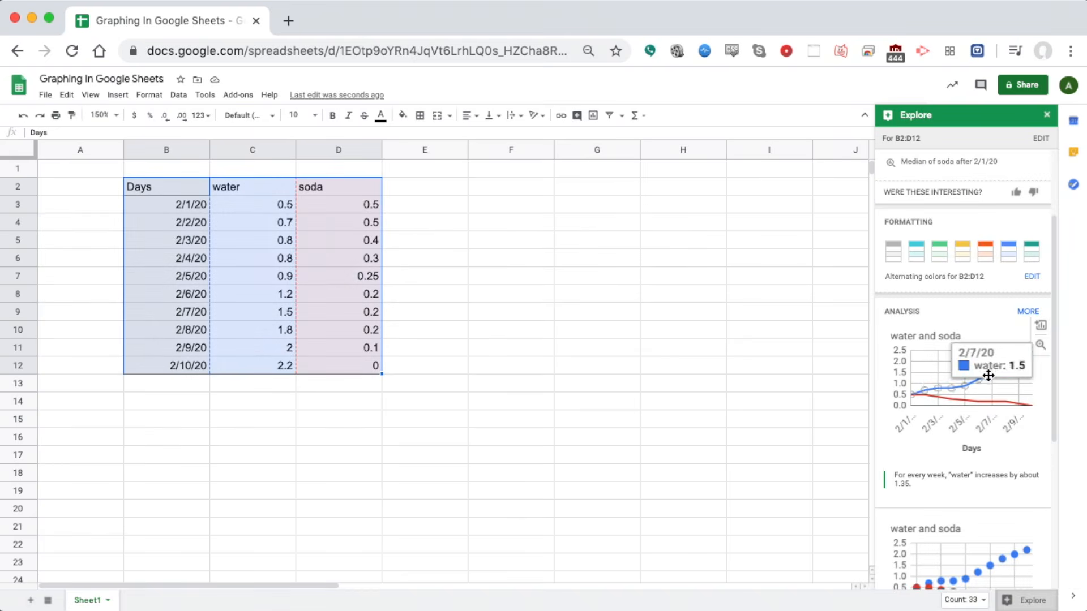
{"action": "left_click_drag", "start_coordinate": [983, 364], "coordinate": [462, 263]}
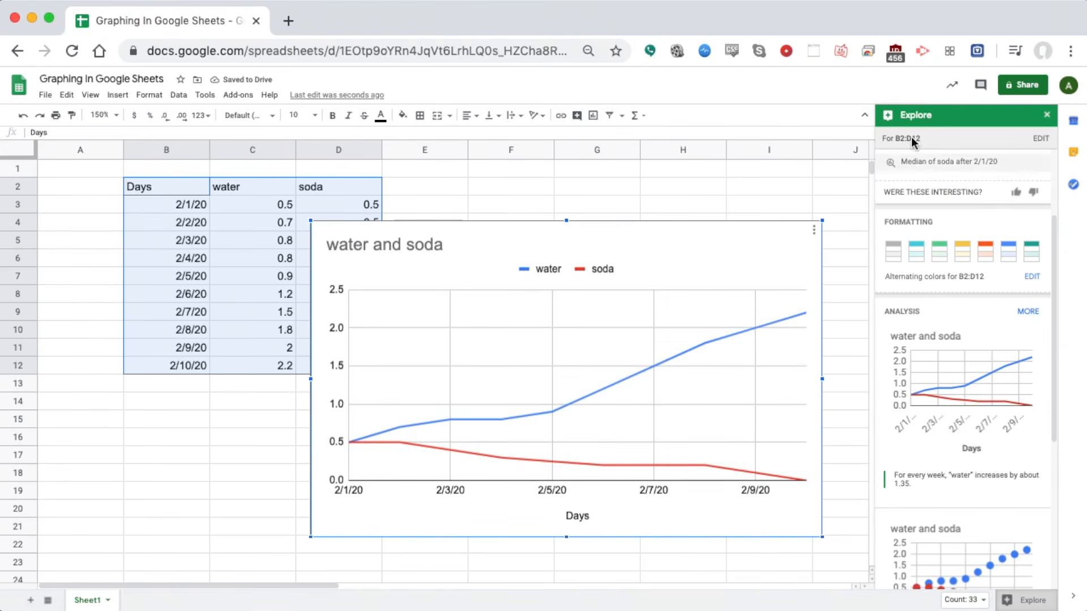
{"action": "left_click", "coordinate": [814, 230]}
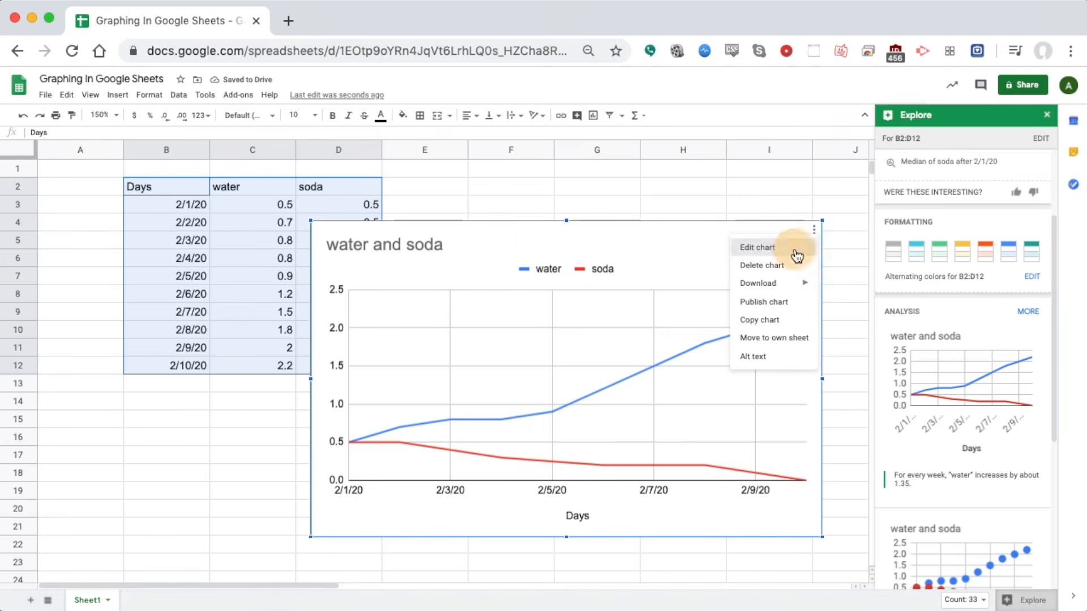
{"action": "left_click", "coordinate": [796, 256]}
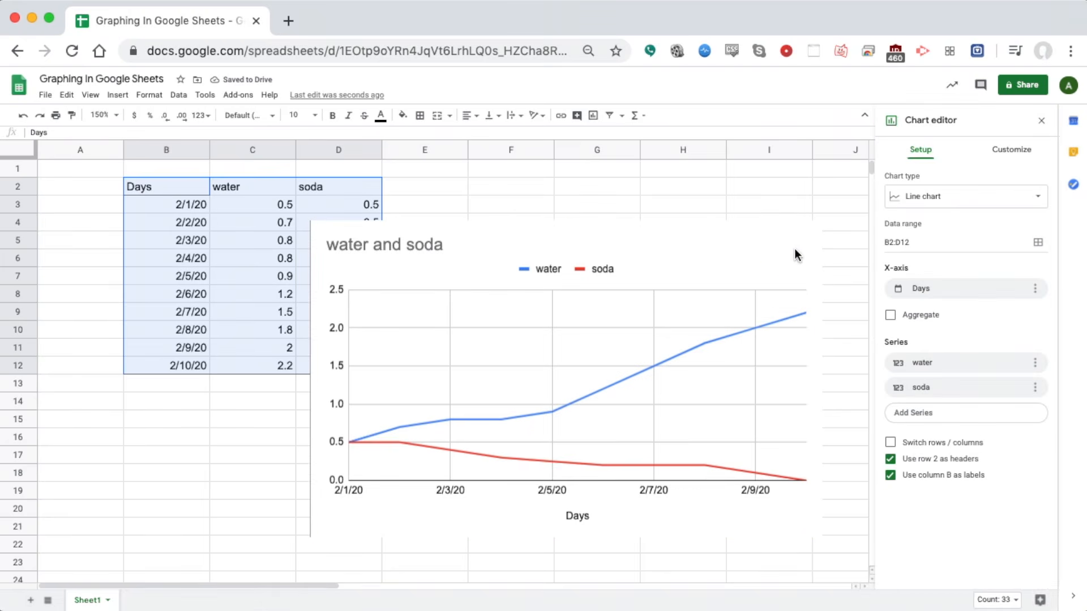
Try Smooth line chart, revert to Line chart, then go to the Customize settings
{"action": "left_click", "coordinate": [1037, 199]}
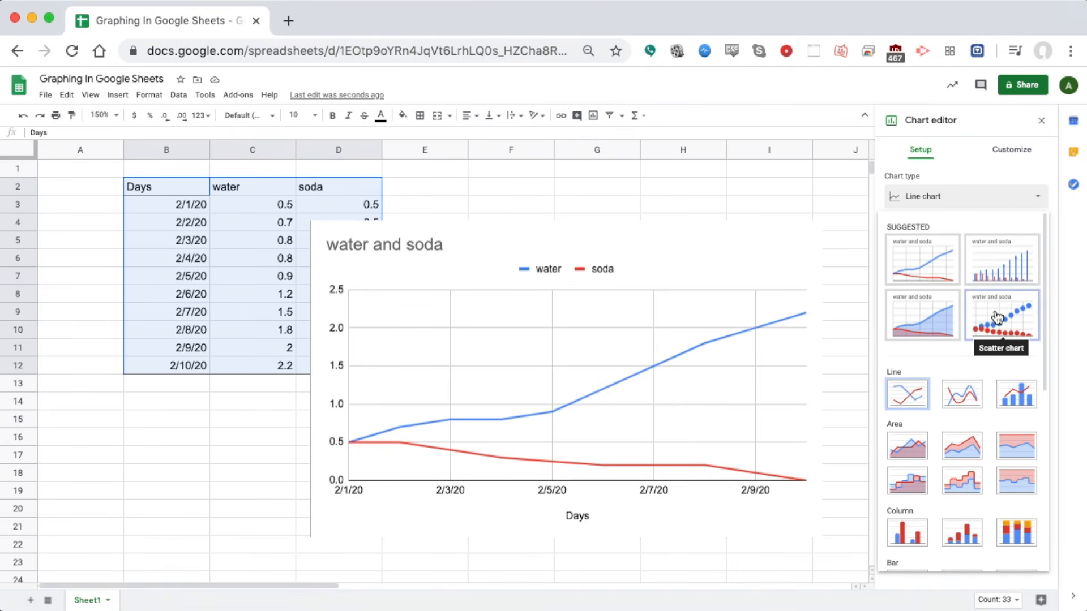
{"action": "left_click", "coordinate": [952, 393]}
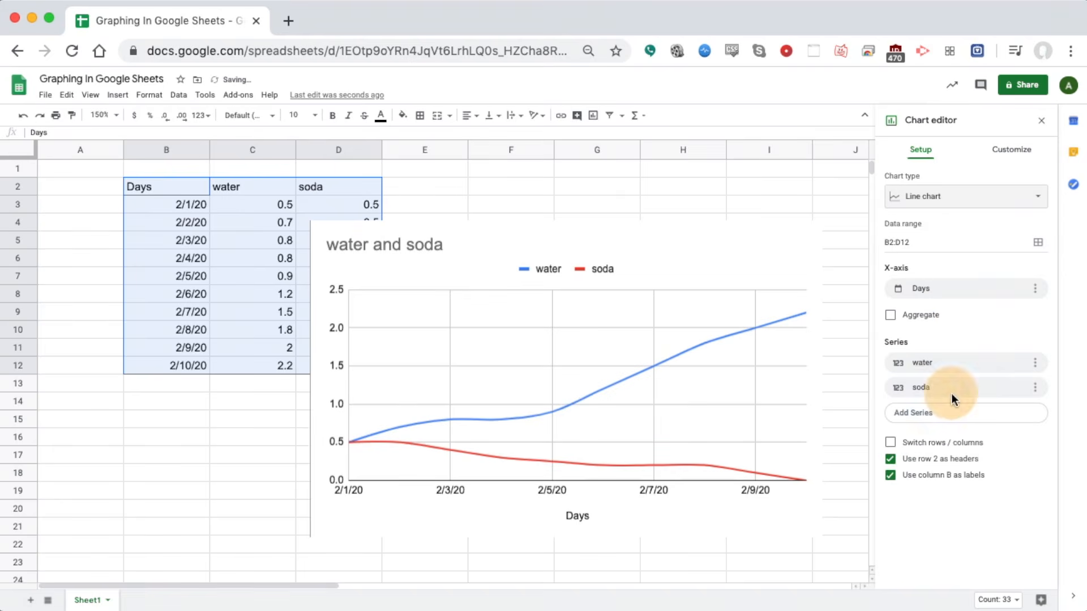
{"action": "left_click", "coordinate": [968, 196]}
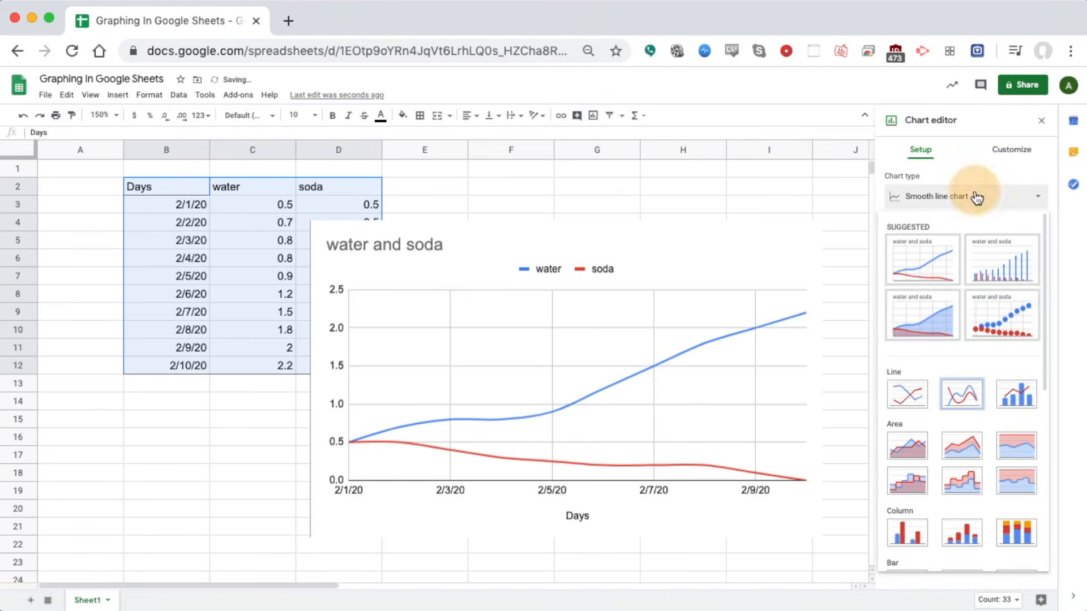
{"action": "left_click", "coordinate": [906, 394]}
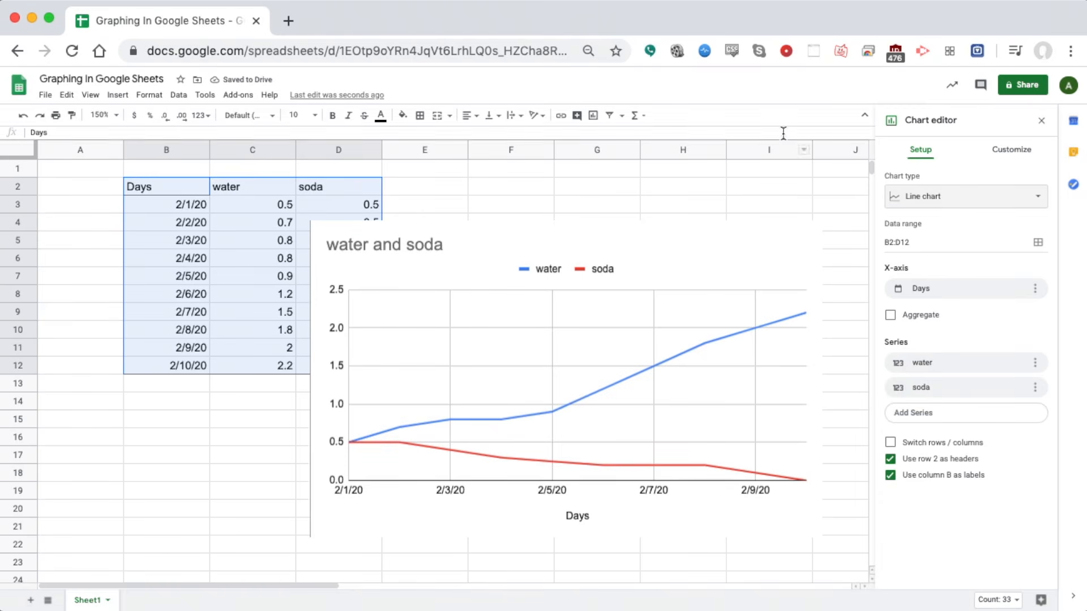
{"action": "left_click", "coordinate": [1010, 150]}
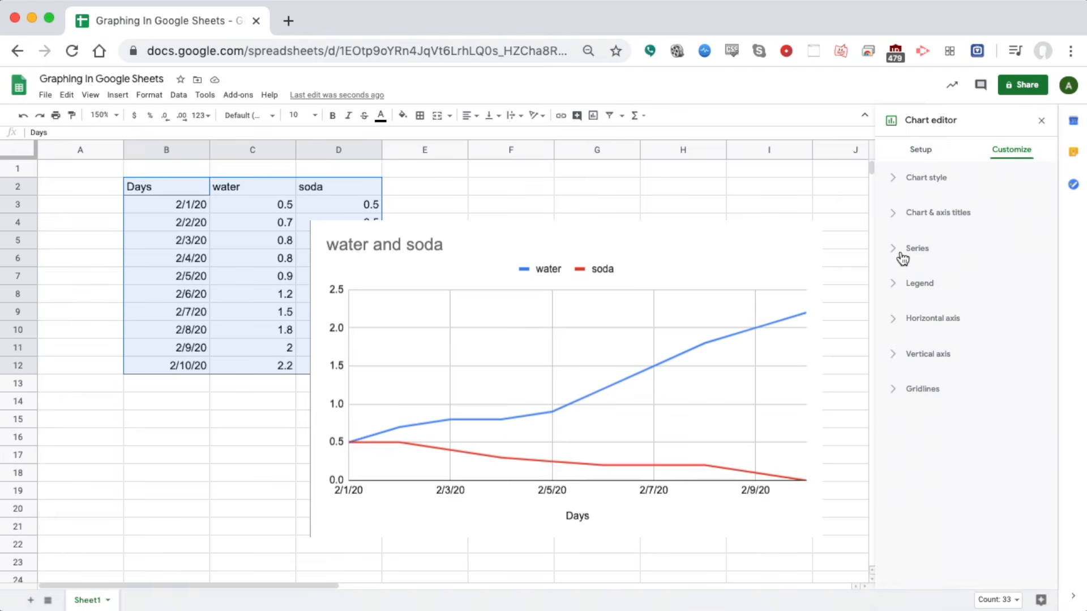
Set the Chart style font to Roboto, leaving Smooth unticked
{"action": "left_click", "coordinate": [899, 178]}
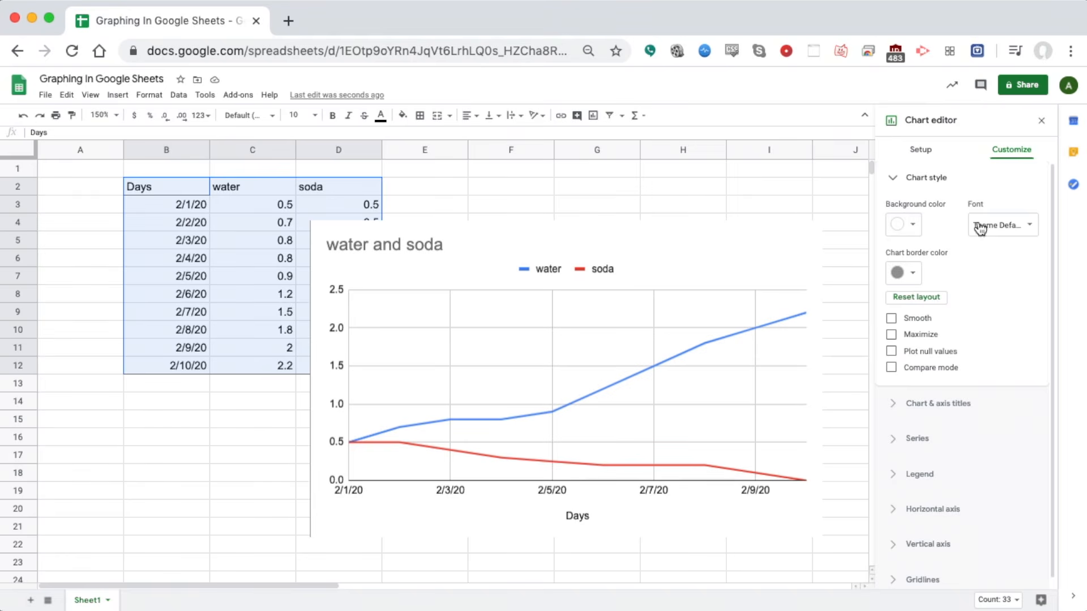
{"action": "left_click", "coordinate": [1011, 225]}
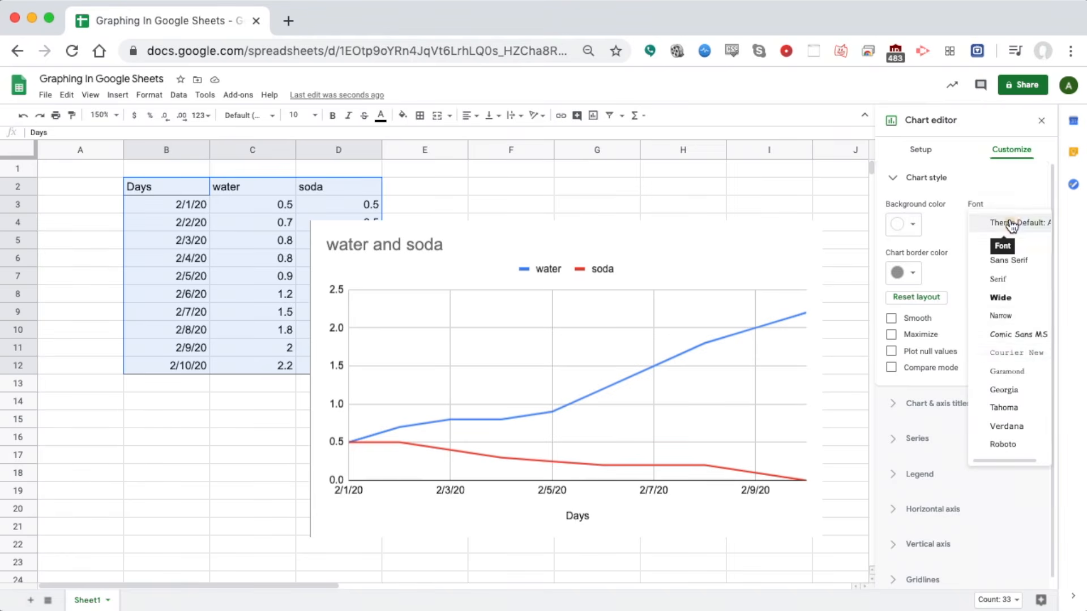
{"action": "left_click", "coordinate": [1022, 444]}
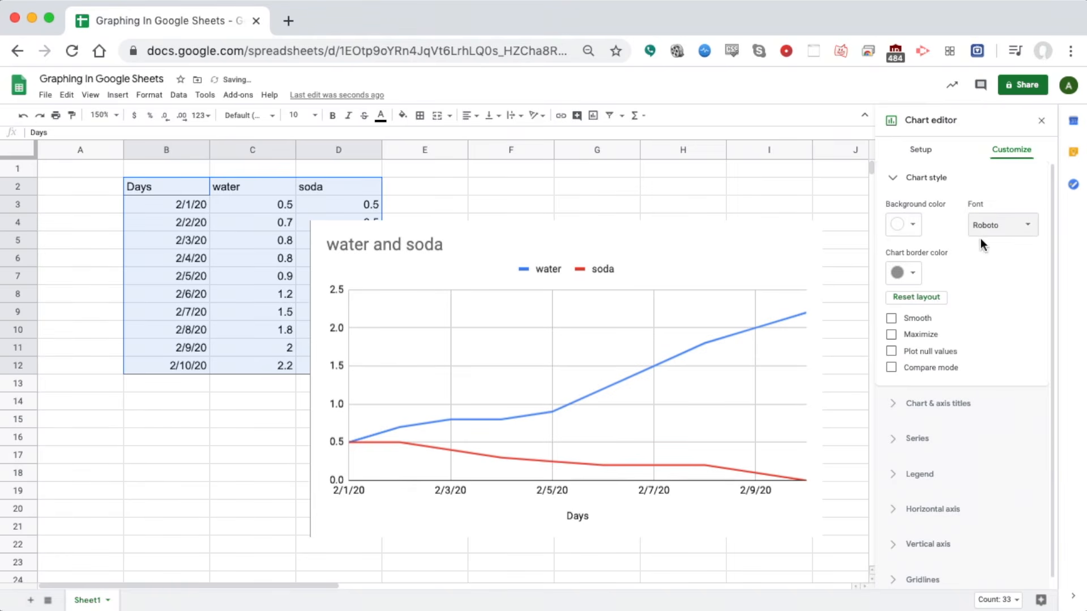
{"action": "left_click", "coordinate": [892, 319]}
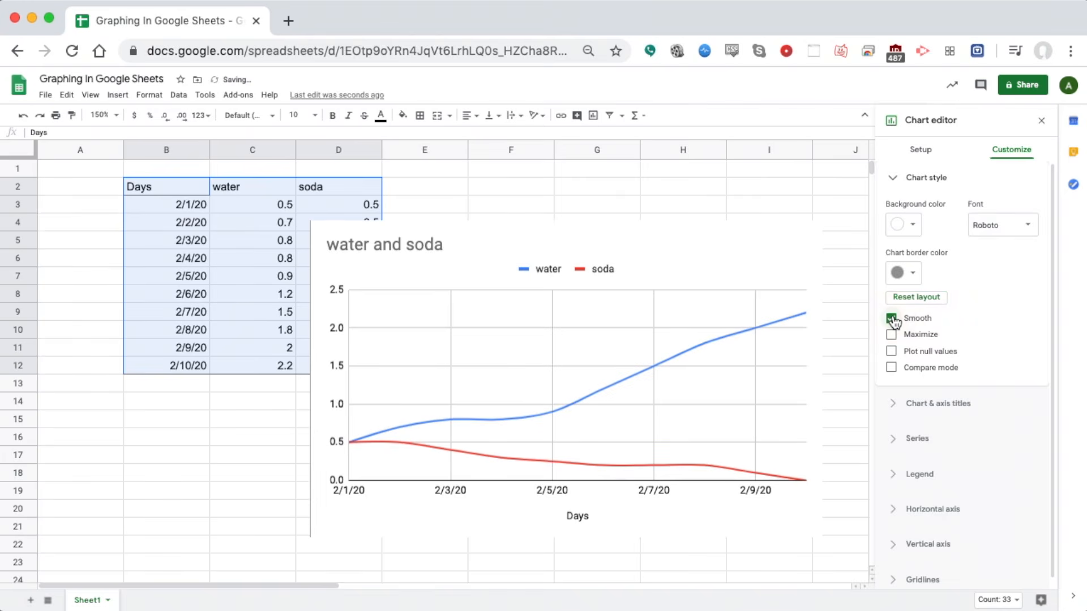
{"action": "left_click", "coordinate": [892, 319]}
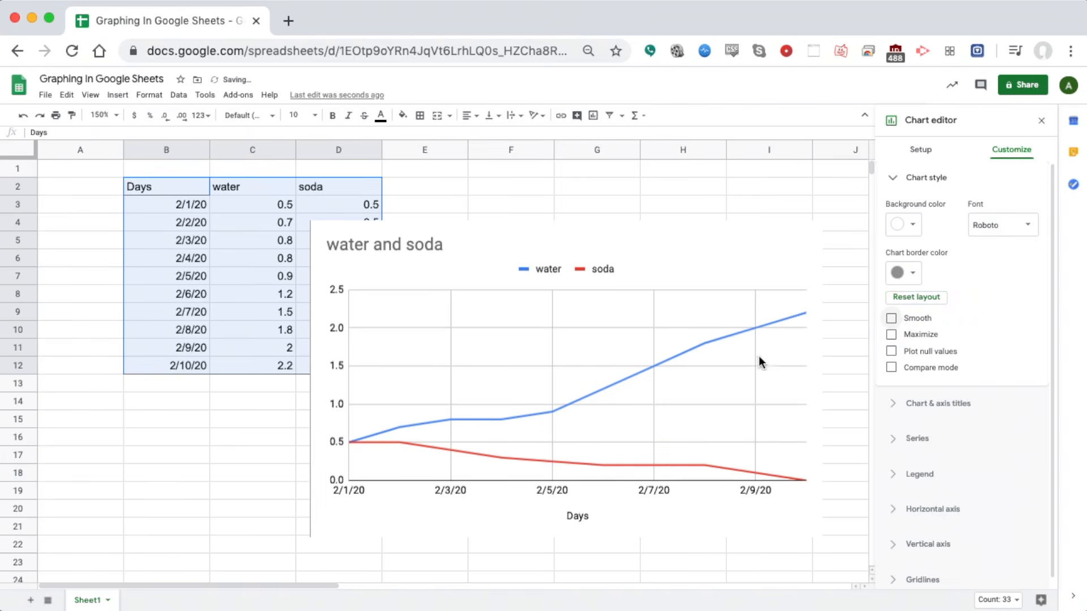
Replace the chart title 'water and soda' with 'Watering Plants with Different Liquids'
{"action": "left_click", "coordinate": [893, 178]}
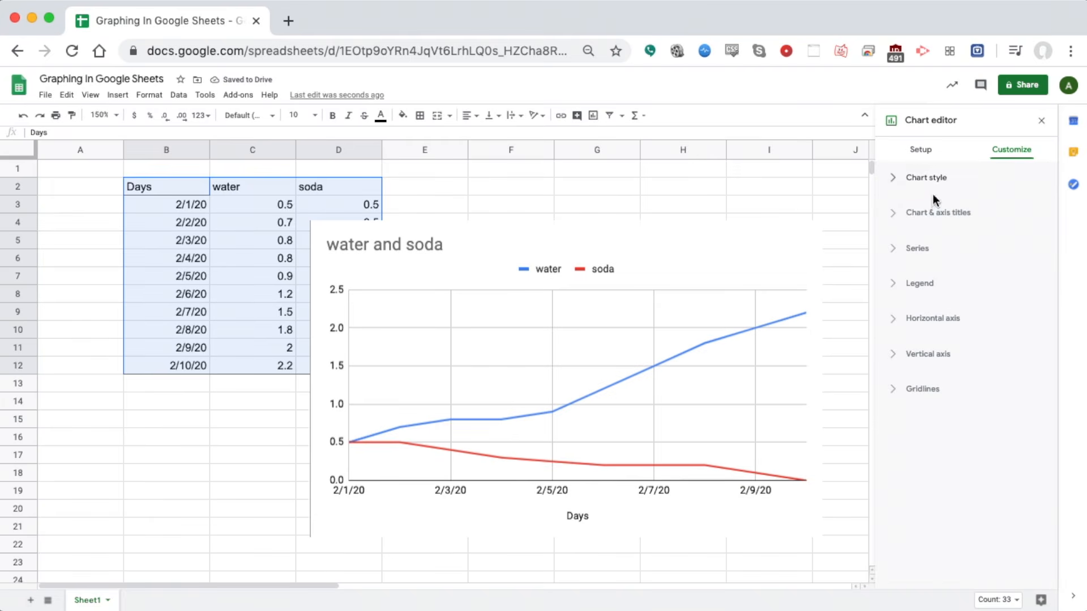
{"action": "left_click", "coordinate": [900, 215]}
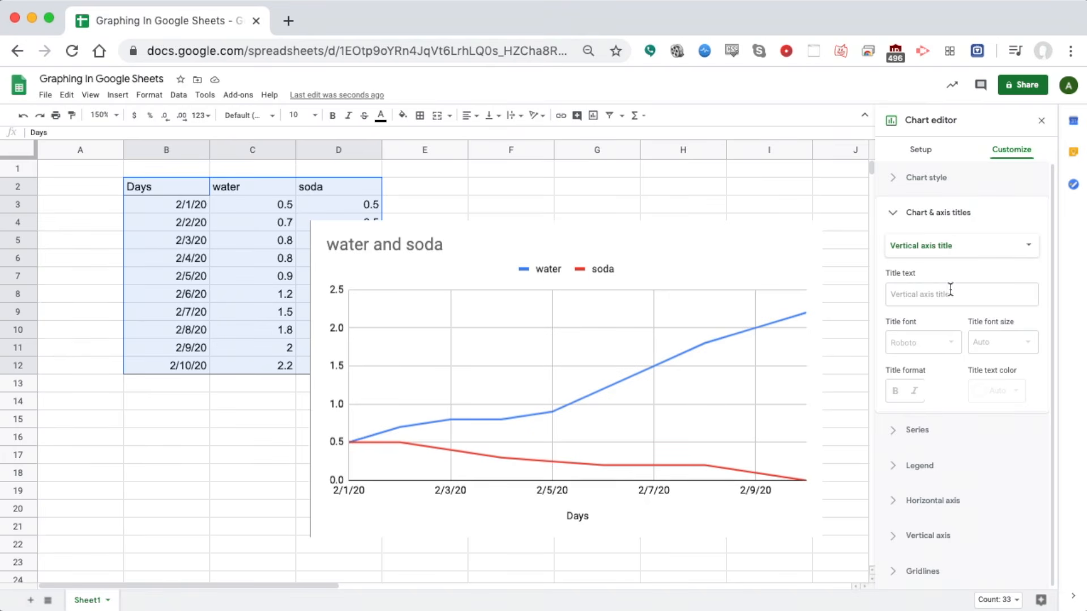
{"action": "left_click", "coordinate": [953, 249]}
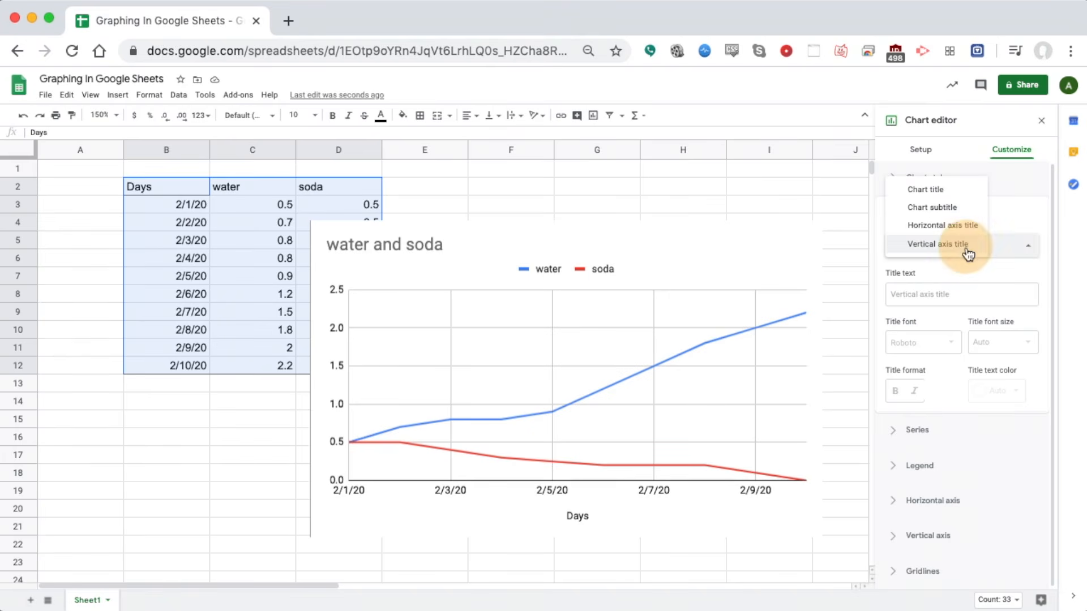
{"action": "left_click", "coordinate": [936, 189]}
{"action": "left_click", "coordinate": [964, 294]}
{"action": "key", "text": "super+a"}
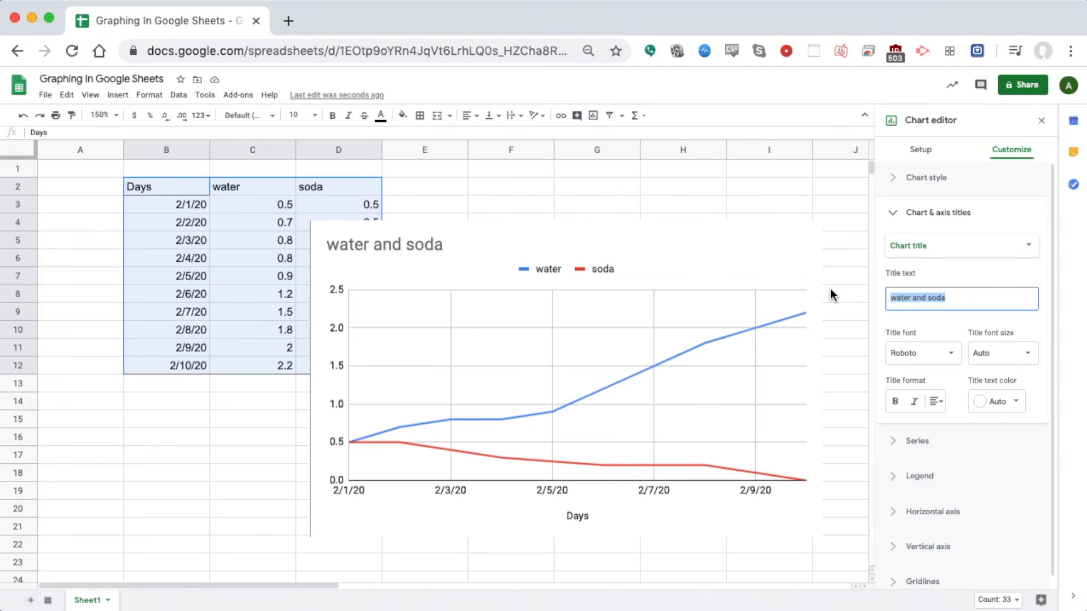
{"action": "type", "text": "Watering"}
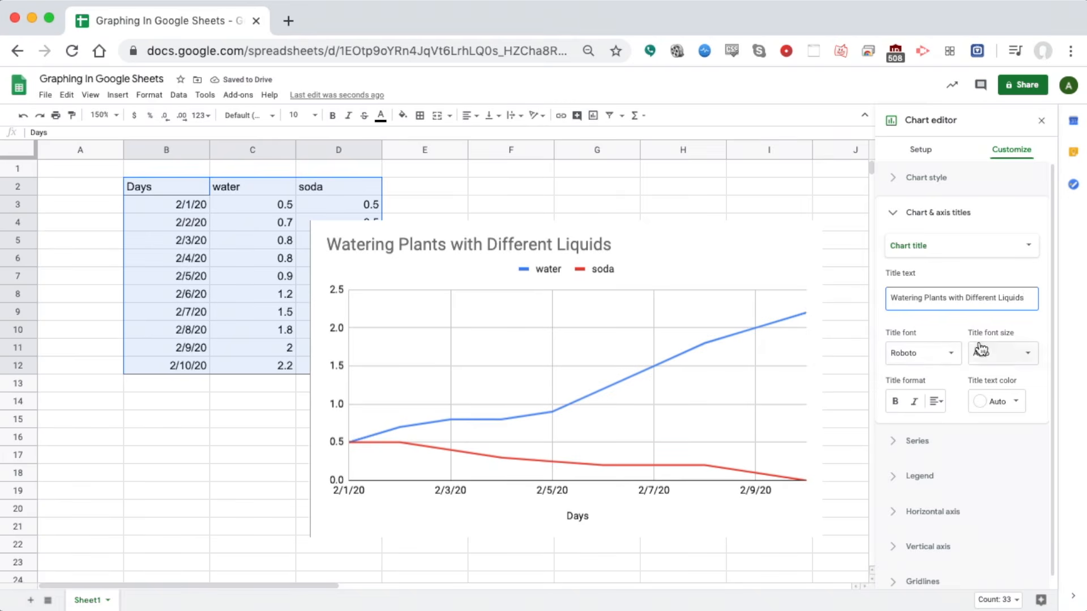
{"action": "left_click", "coordinate": [1008, 247]}
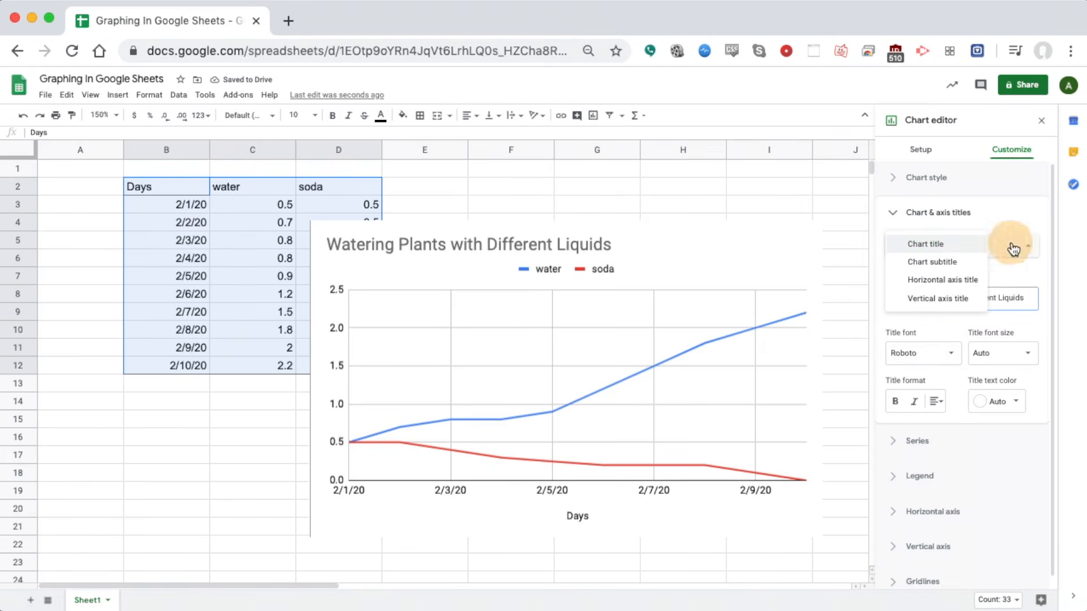
Set the vertical axis title to 'Height in CM'
{"action": "left_click", "coordinate": [949, 300]}
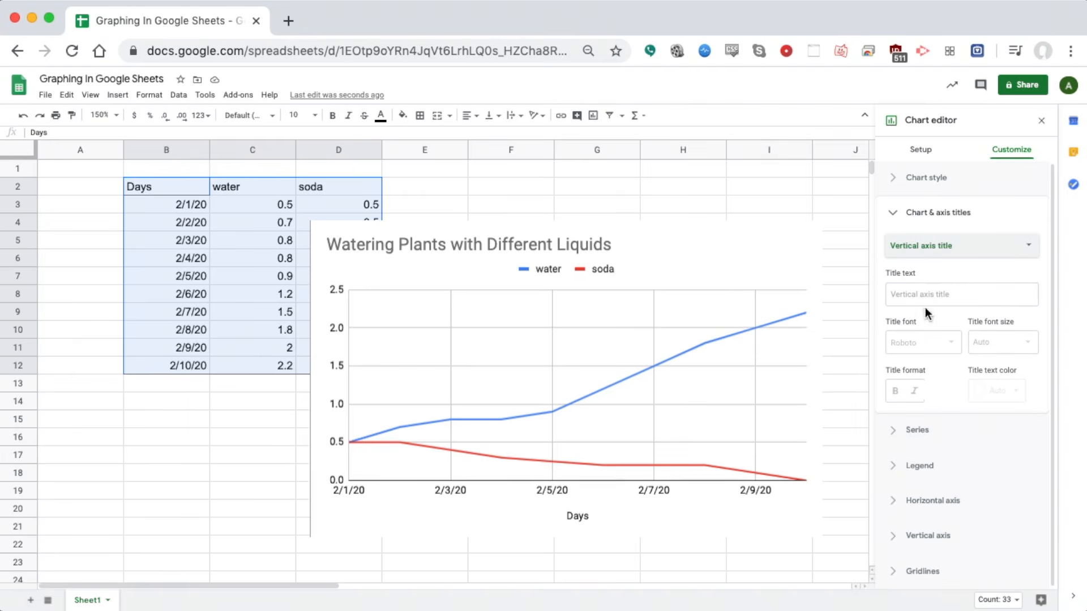
{"action": "left_click", "coordinate": [929, 292]}
{"action": "type", "text": "He"}
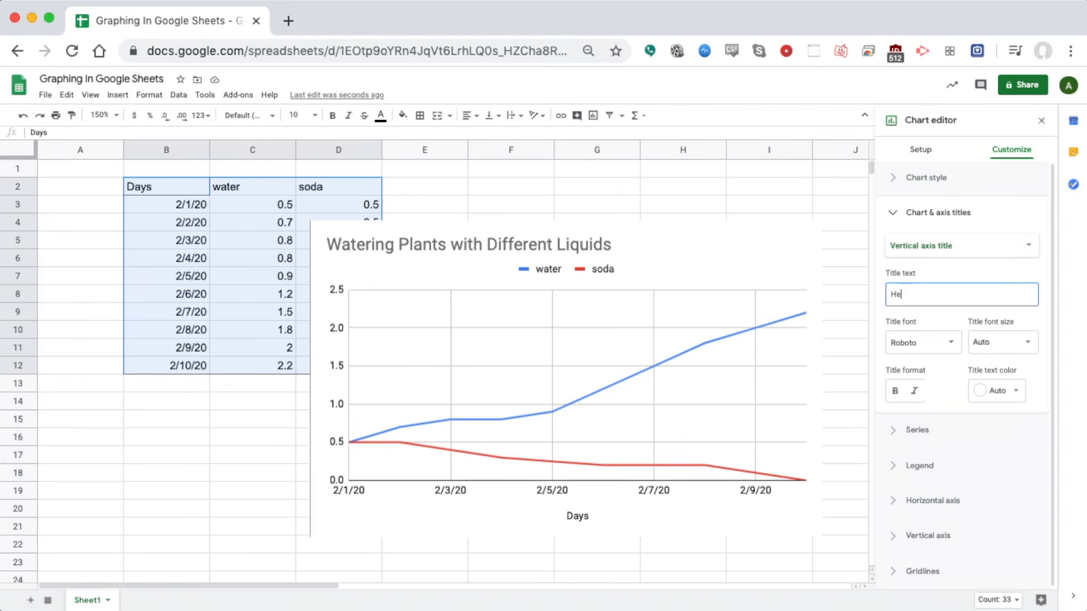
{"action": "type", "text": "i"}
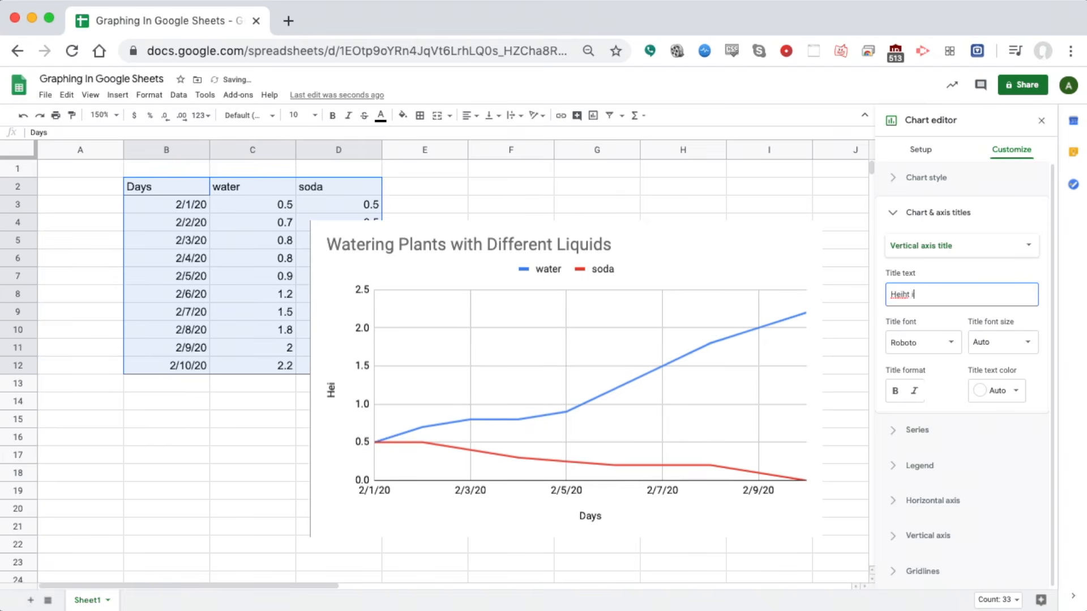
{"action": "type", "text": "ght in CM"}
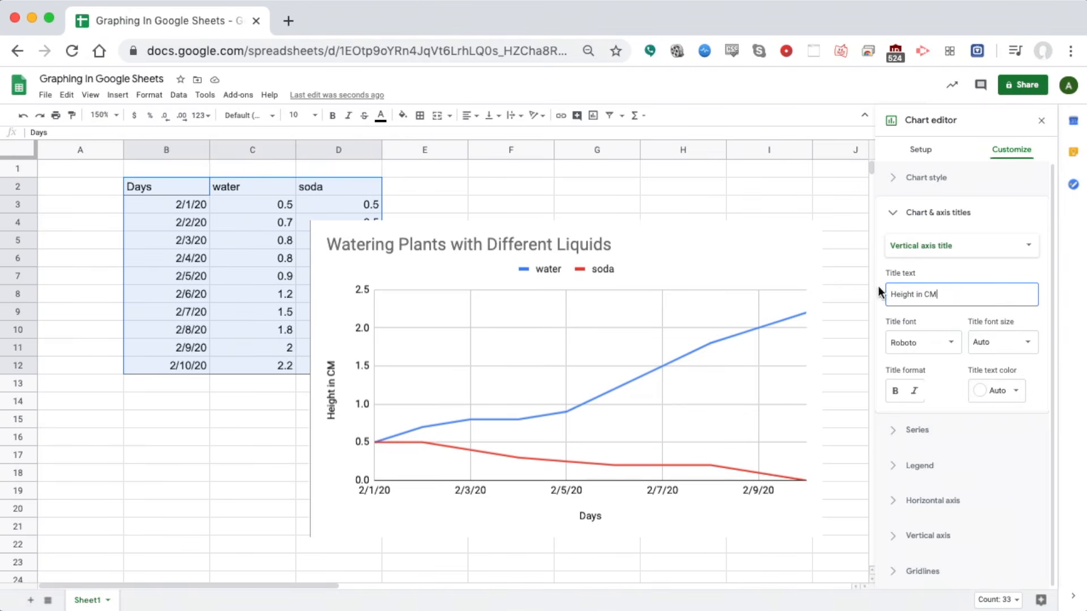
{"action": "left_click", "coordinate": [901, 213]}
Try and remove data labels, then color the water series line dark purple
{"action": "left_click", "coordinate": [914, 249]}
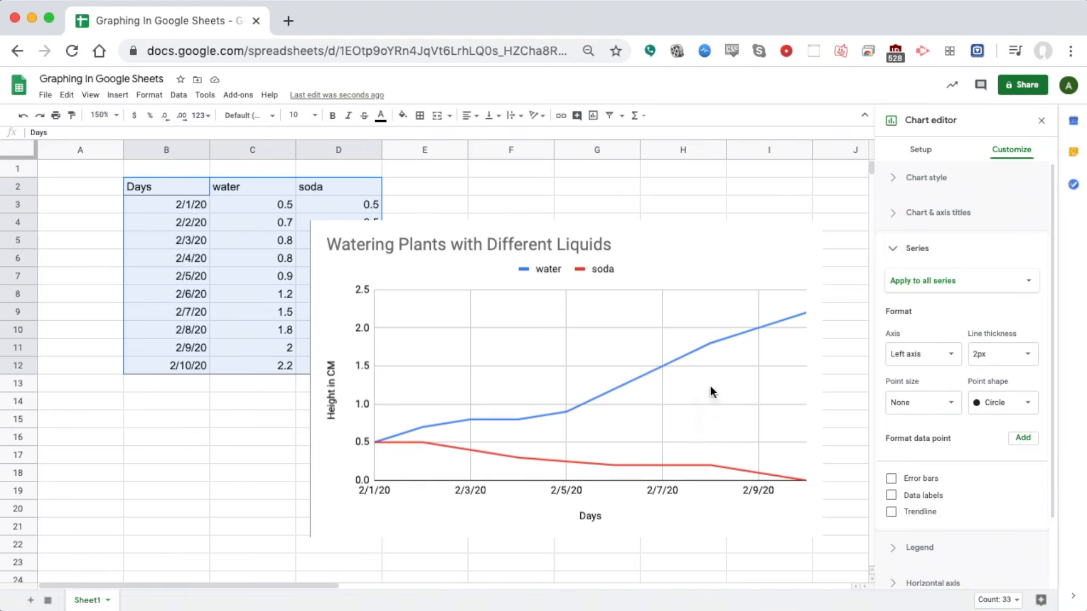
{"action": "left_click", "coordinate": [1024, 282]}
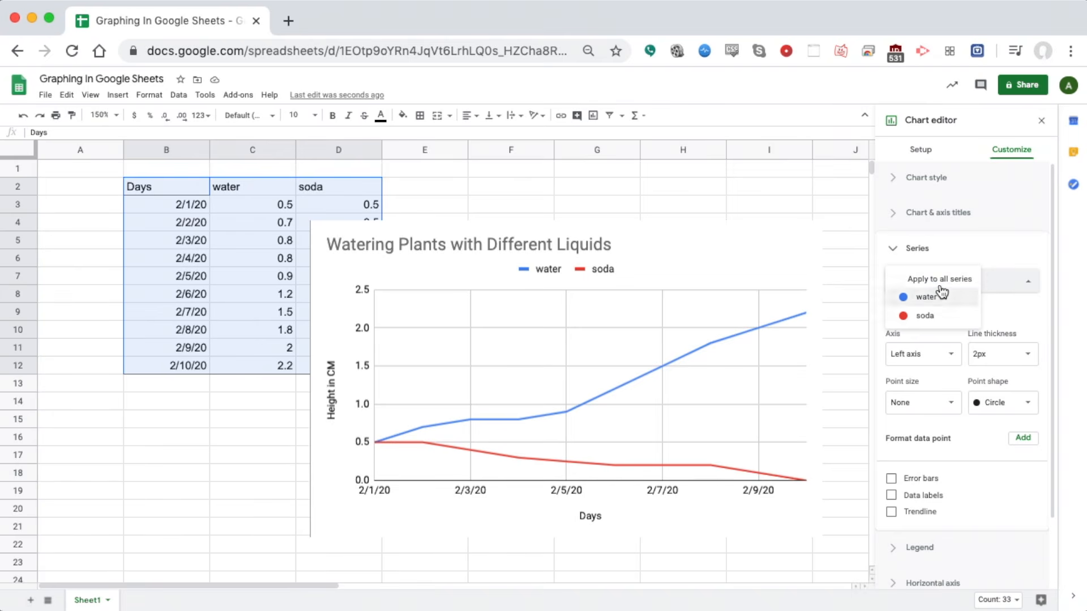
{"action": "left_click", "coordinate": [909, 498]}
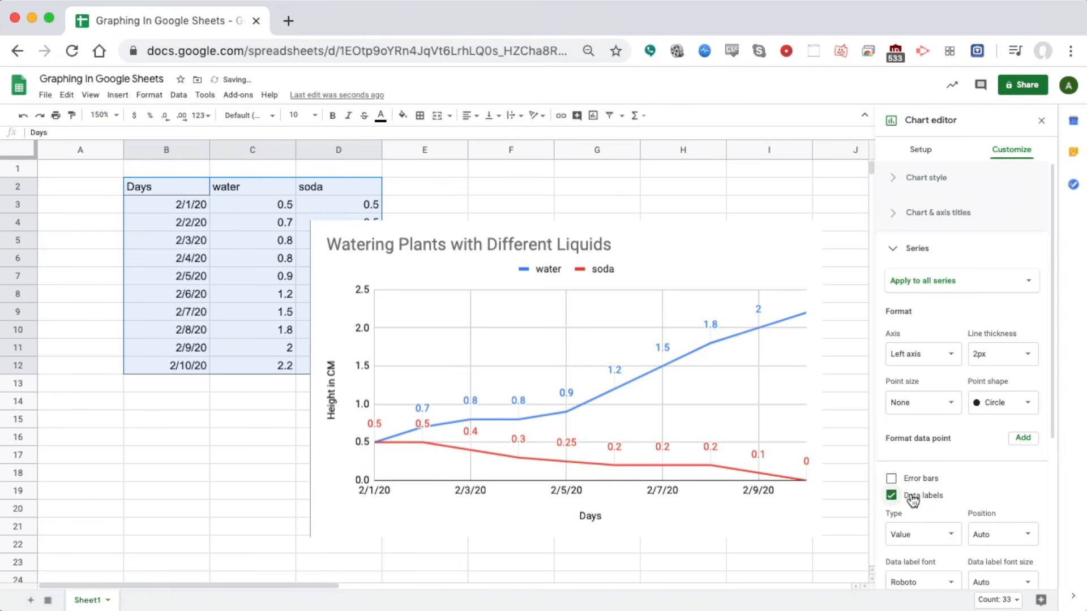
{"action": "left_click", "coordinate": [912, 499]}
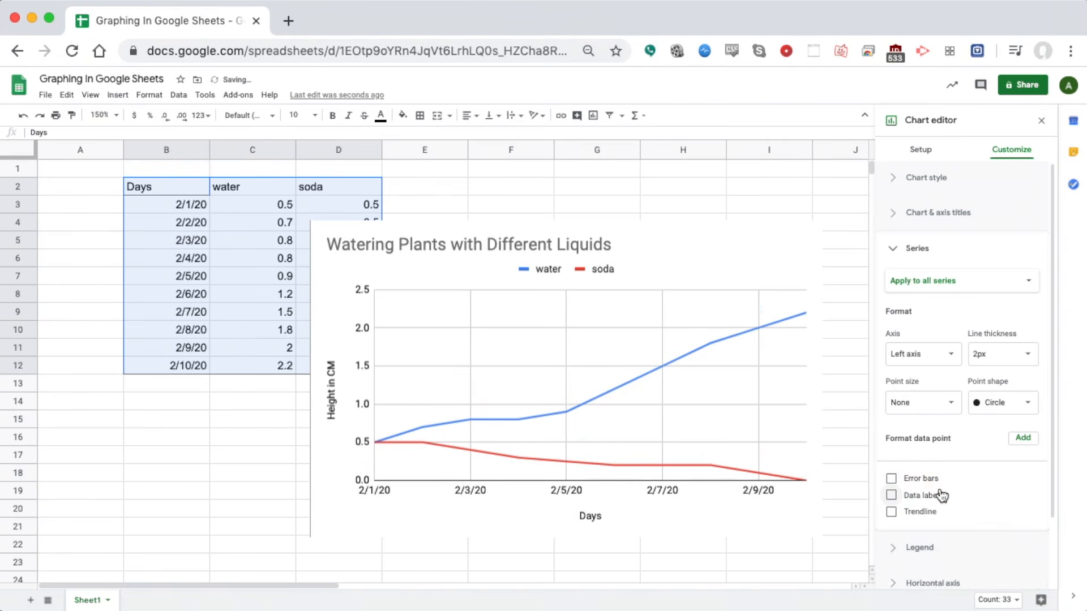
{"action": "left_click", "coordinate": [1028, 283]}
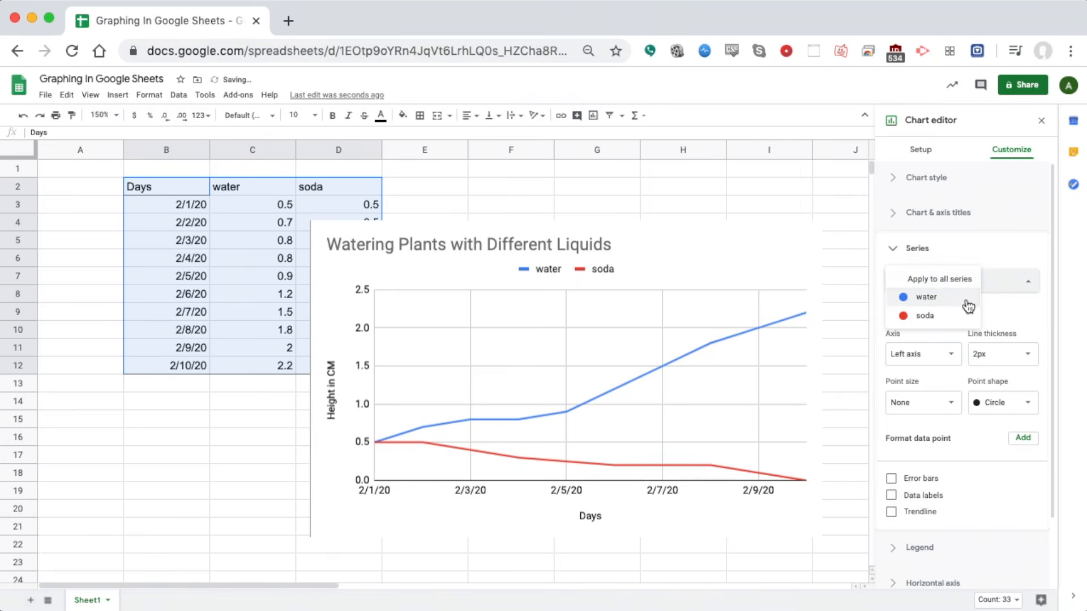
{"action": "left_click", "coordinate": [929, 297]}
{"action": "left_click", "coordinate": [910, 355]}
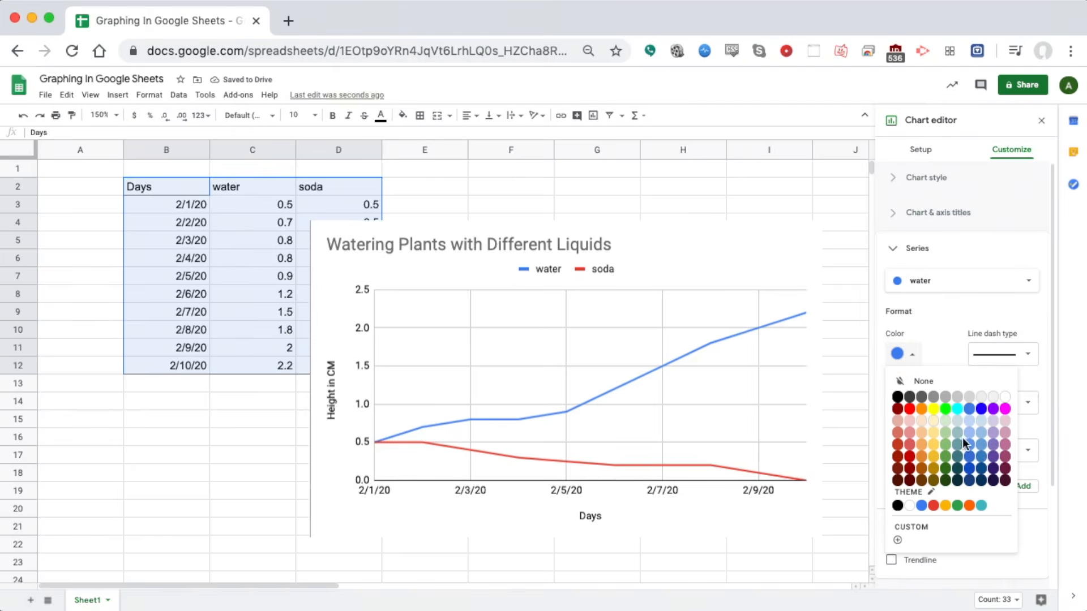
{"action": "left_click", "coordinate": [993, 456]}
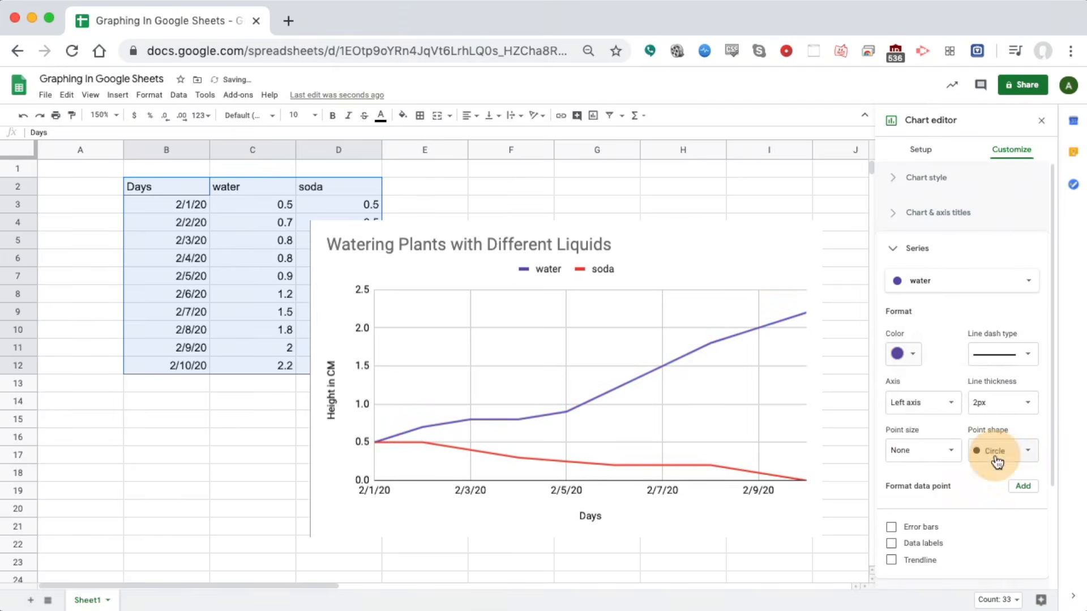
Color the soda series line magenta
{"action": "left_click", "coordinate": [912, 281]}
{"action": "left_click", "coordinate": [927, 296]}
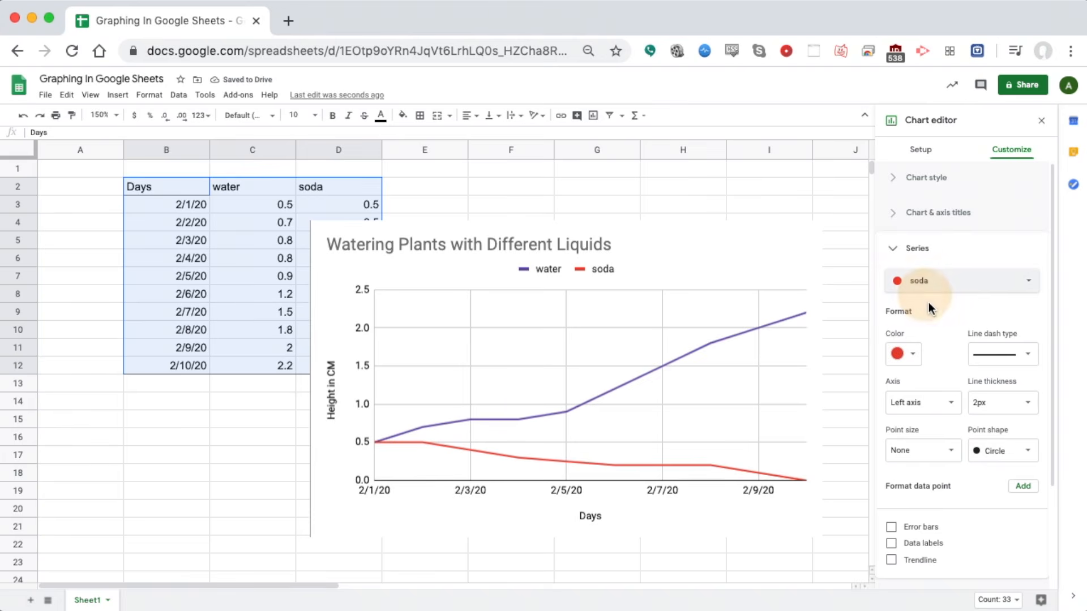
{"action": "left_click", "coordinate": [921, 282]}
{"action": "left_click", "coordinate": [921, 285]}
{"action": "left_click", "coordinate": [906, 354]}
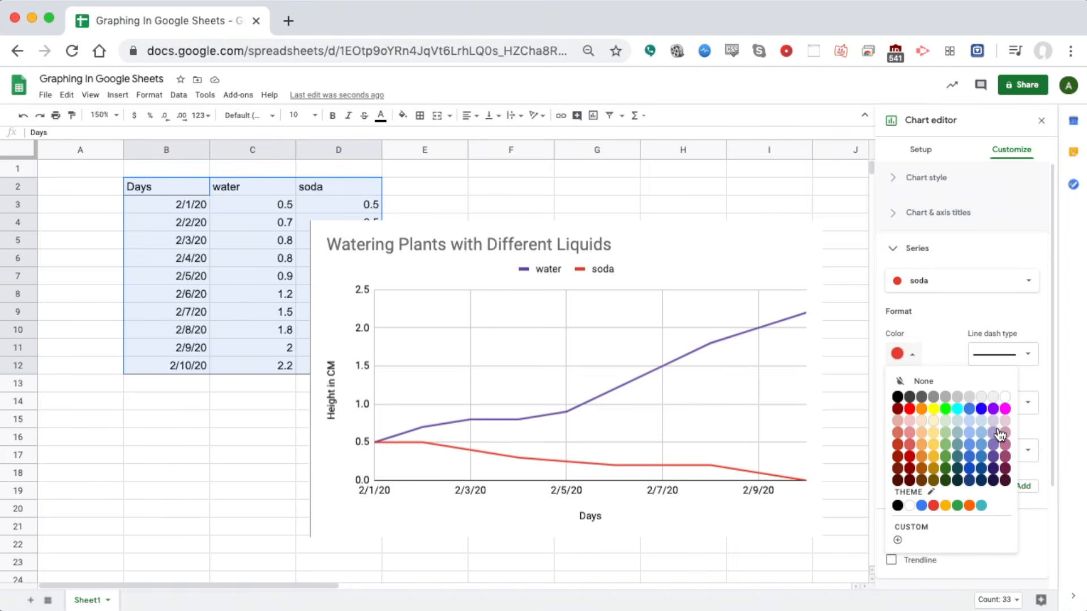
{"action": "left_click", "coordinate": [1005, 409]}
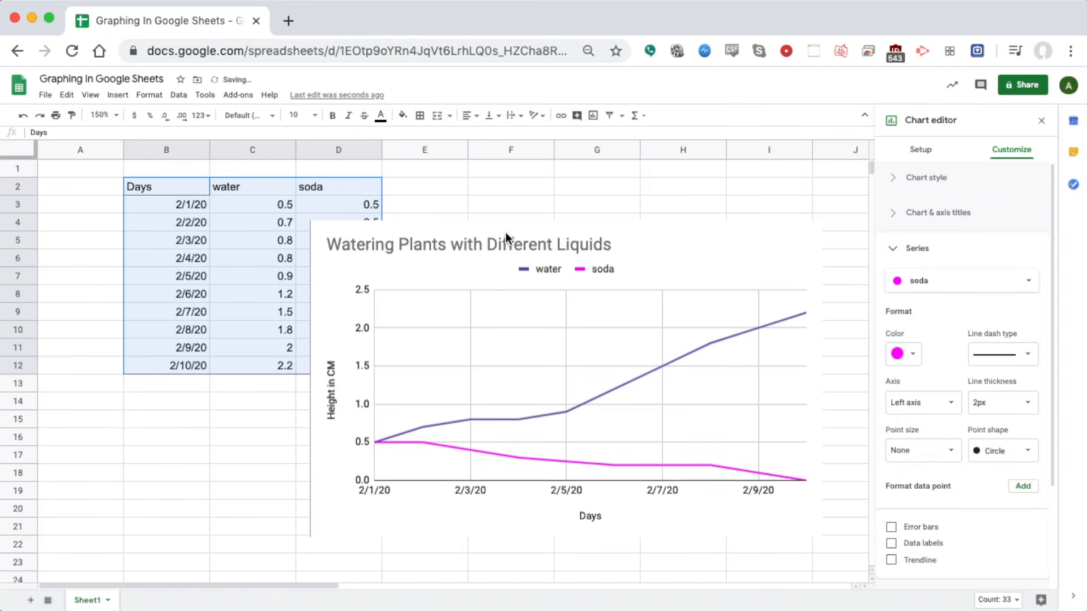
{"action": "left_click", "coordinate": [897, 249]}
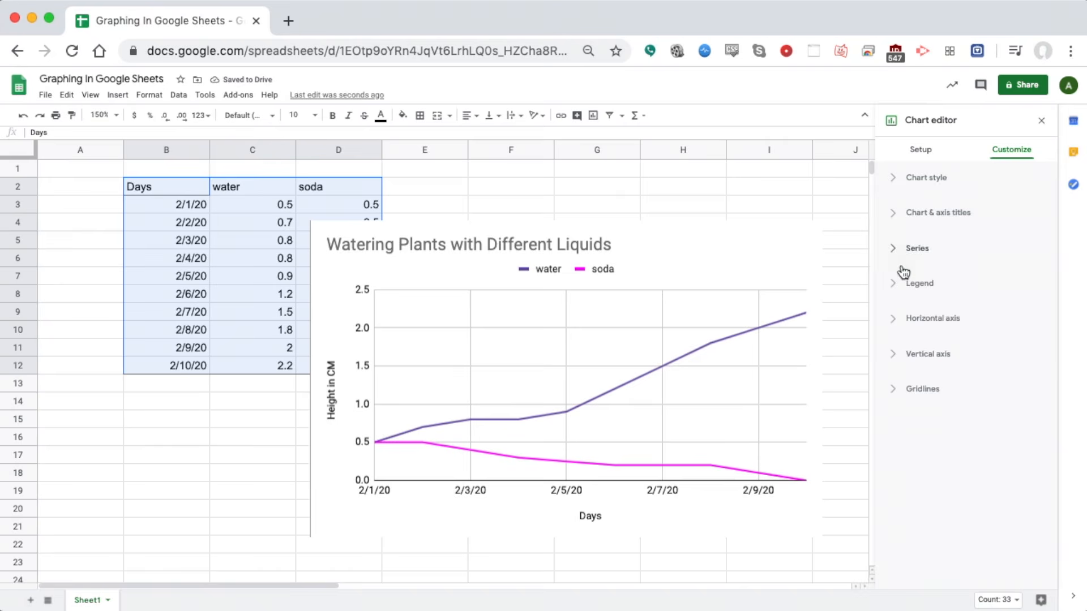
Move the chart legend to the right side
{"action": "left_click", "coordinate": [899, 284]}
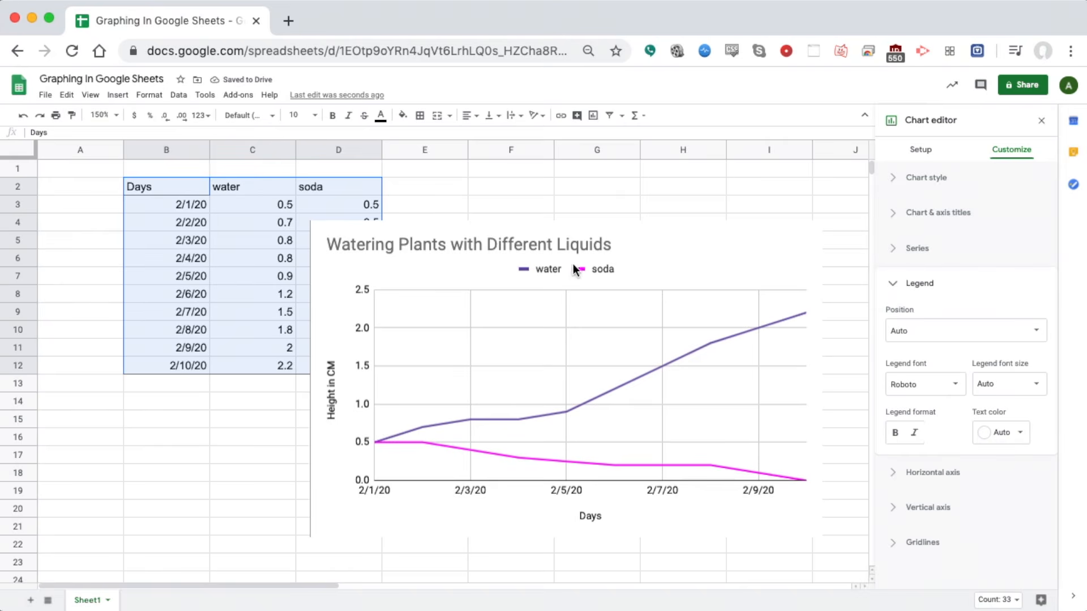
{"action": "left_click", "coordinate": [1013, 335]}
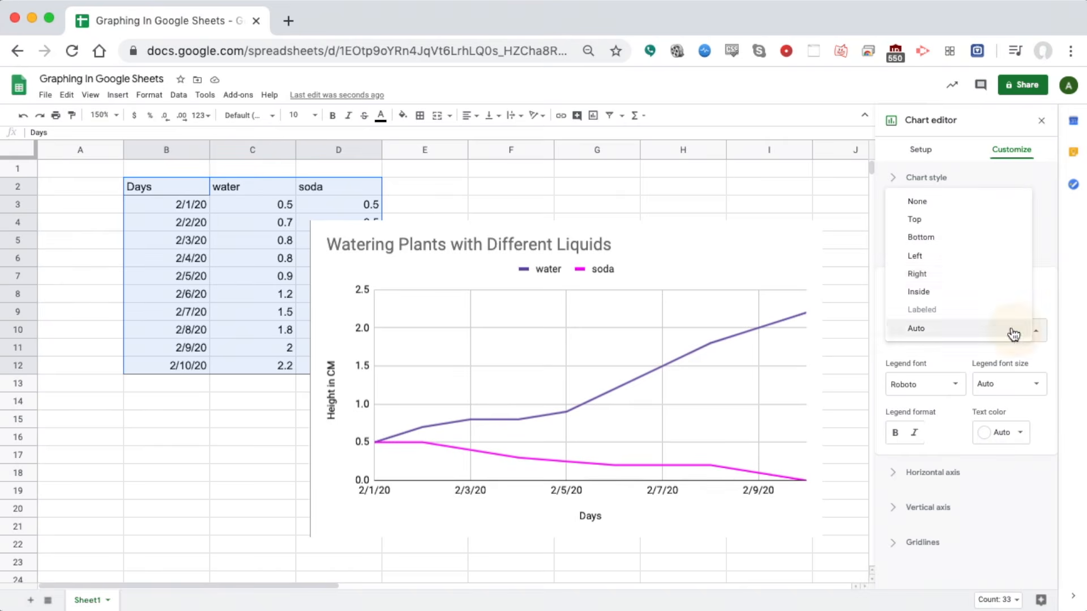
{"action": "left_click", "coordinate": [969, 275]}
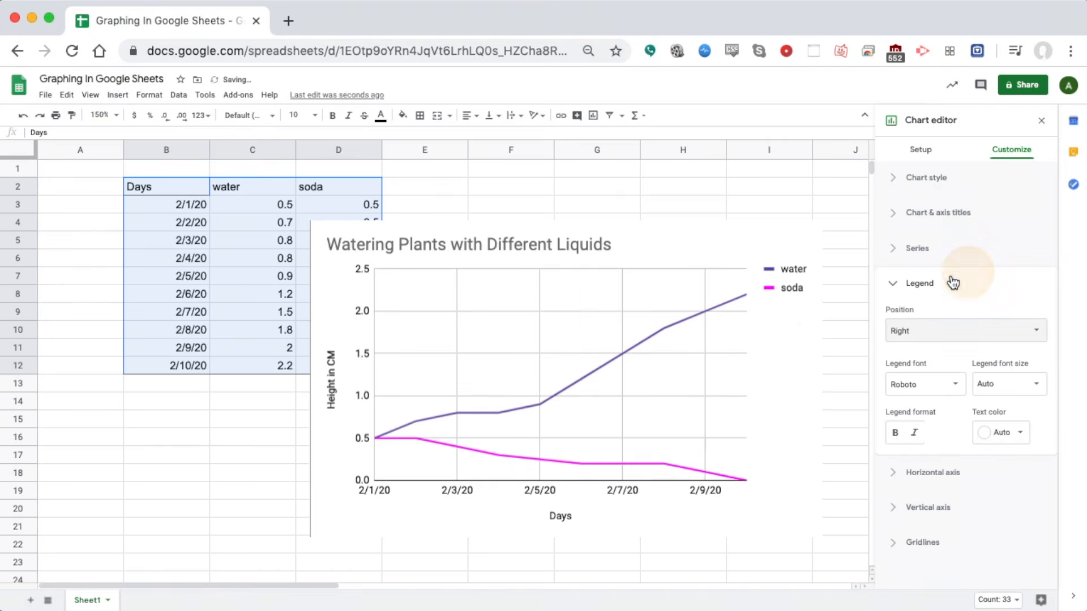
{"action": "left_click", "coordinate": [899, 285]}
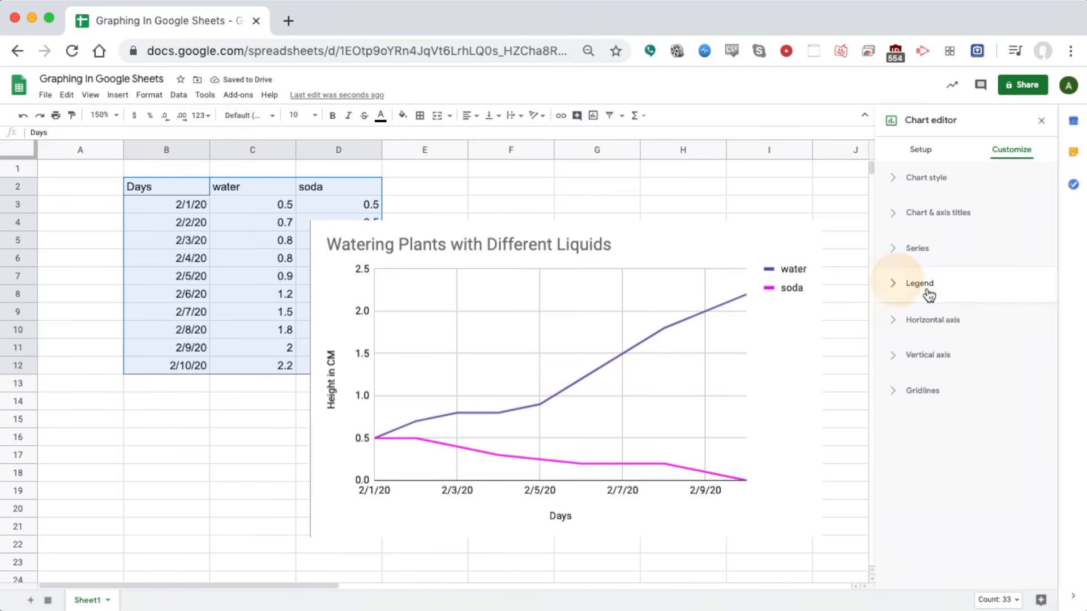
Slant the horizontal-axis date labels at 30°
{"action": "left_click", "coordinate": [894, 320]}
{"action": "left_click", "coordinate": [395, 493]}
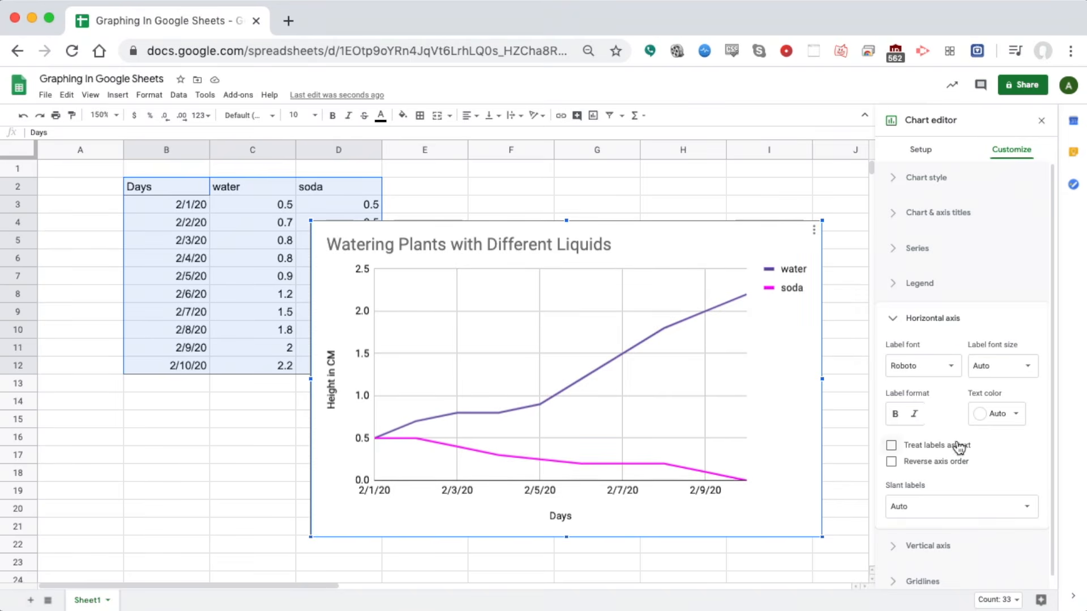
{"action": "left_click", "coordinate": [1029, 508]}
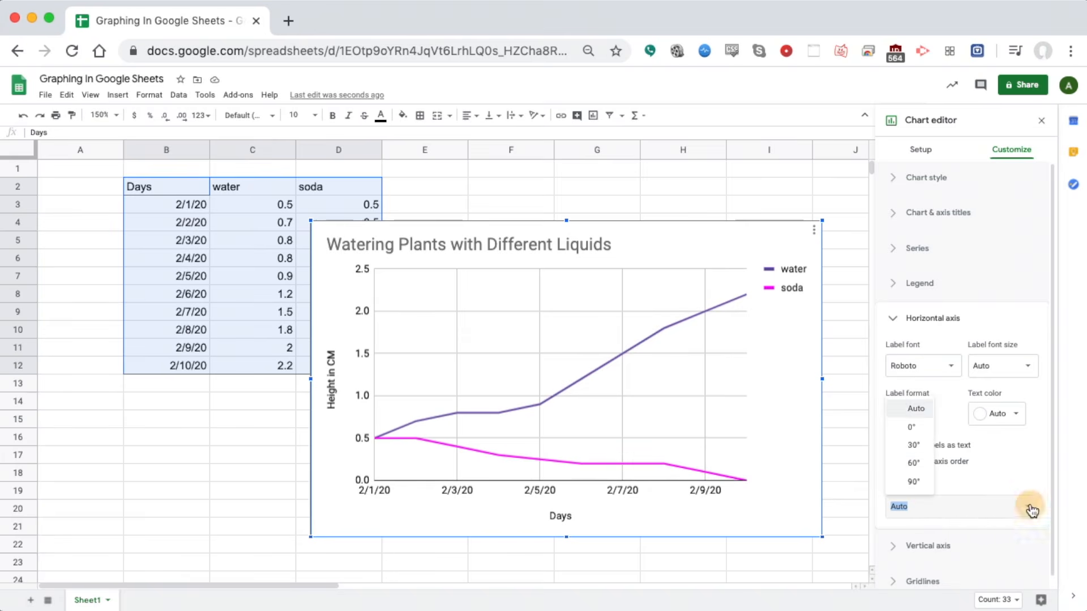
{"action": "left_click", "coordinate": [913, 445]}
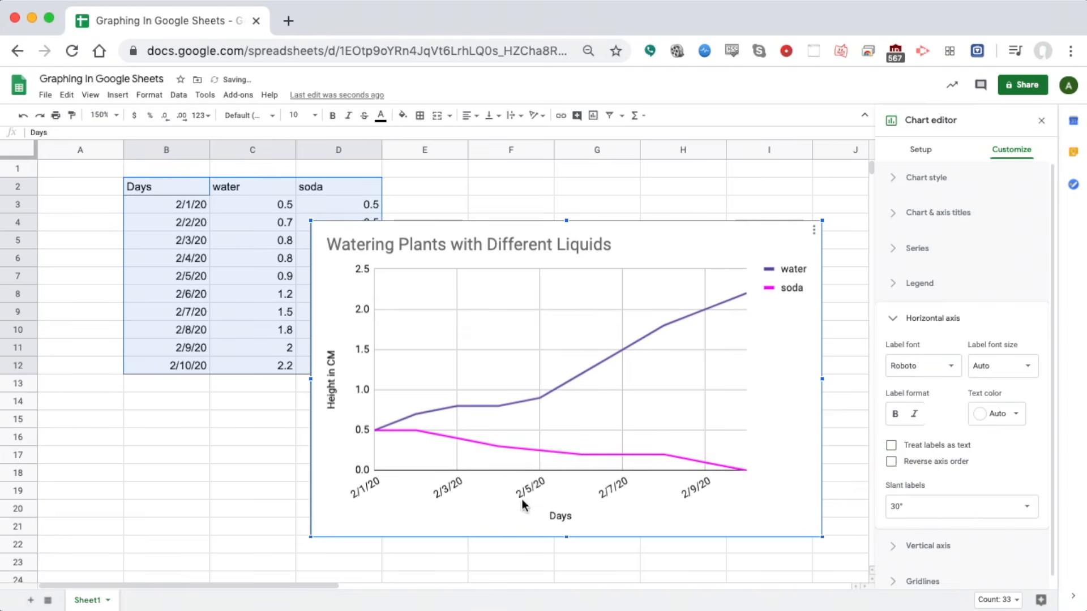
{"action": "left_click", "coordinate": [894, 327]}
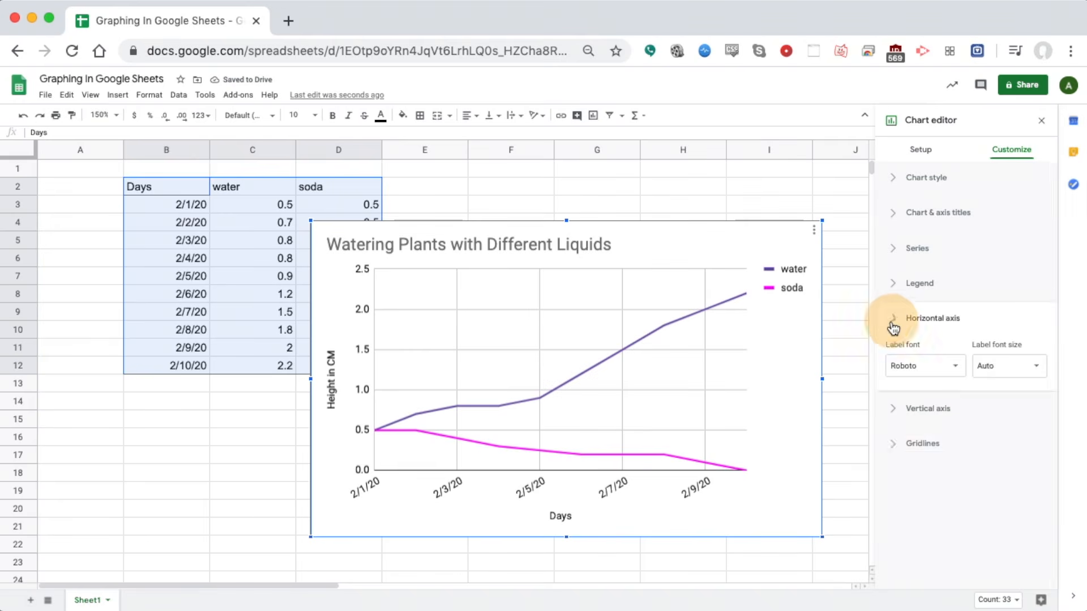
{"action": "left_click", "coordinate": [896, 354]}
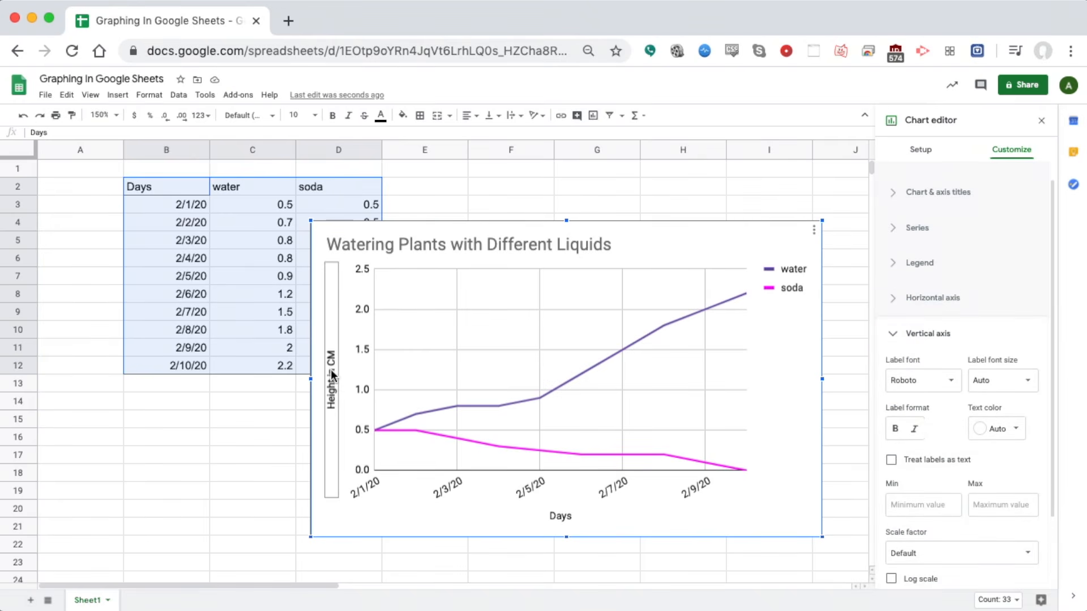
Set the vertical axis minor gridline count to 1
{"action": "scroll", "coordinate": [990, 385], "scroll_direction": "down", "scroll_amount": 2}
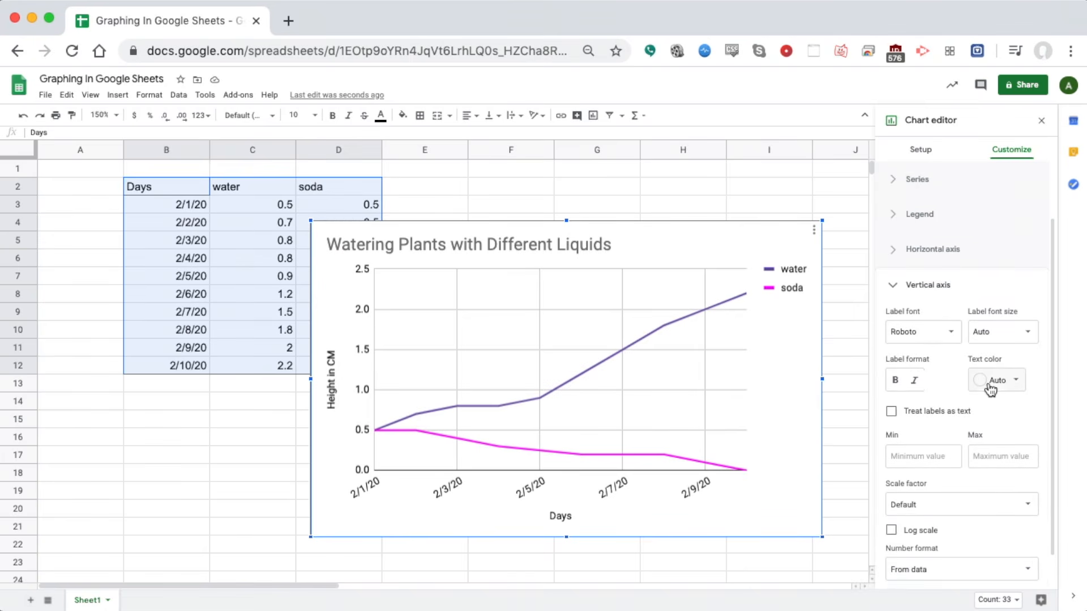
{"action": "scroll", "coordinate": [988, 389], "scroll_direction": "up", "scroll_amount": 3}
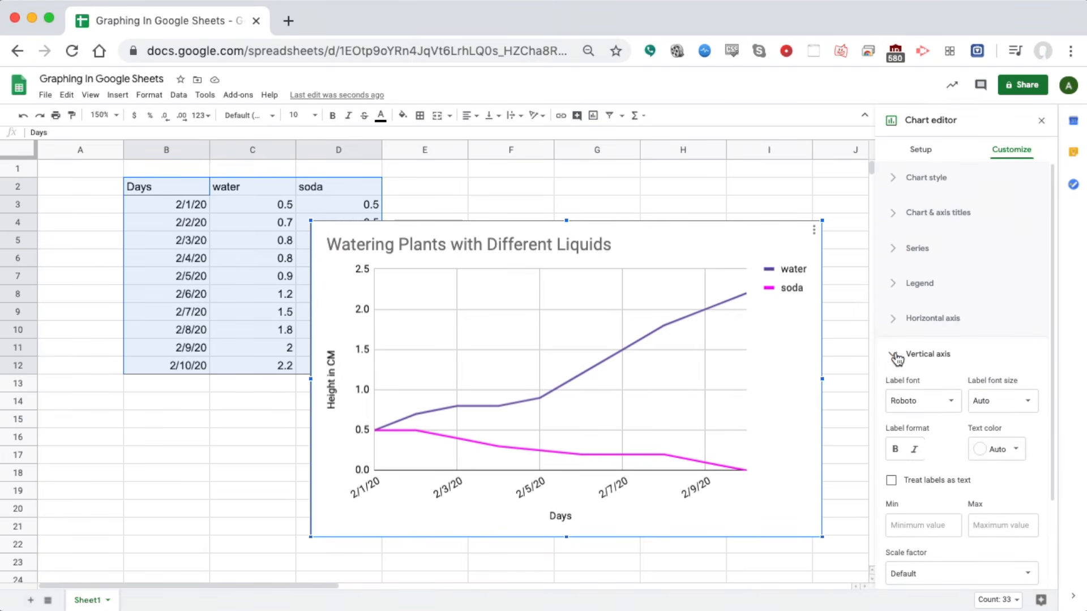
{"action": "left_click", "coordinate": [908, 353]}
{"action": "left_click", "coordinate": [899, 389]}
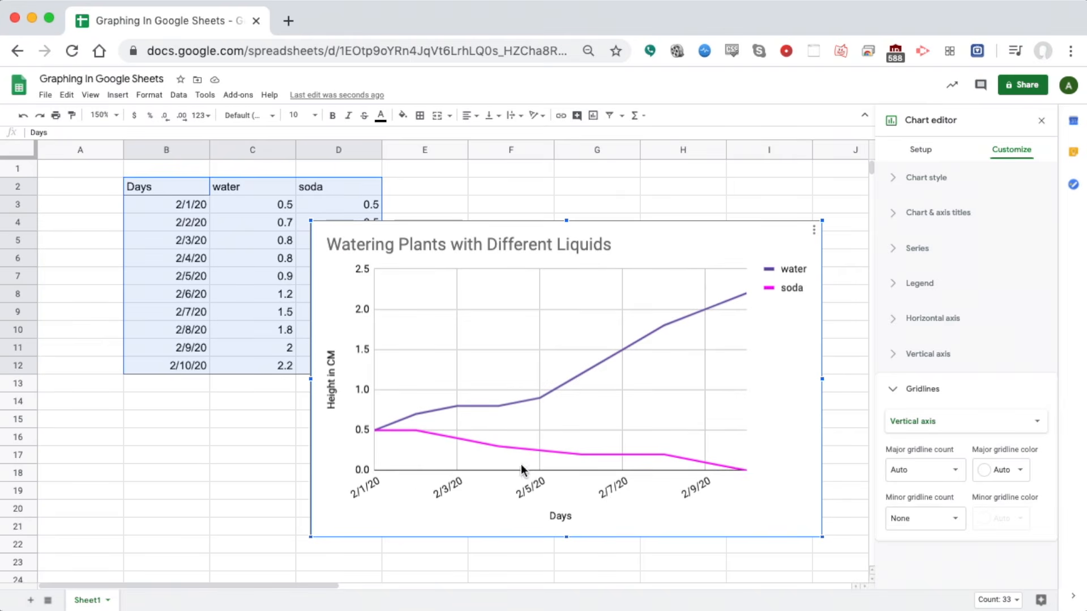
{"action": "left_click", "coordinate": [960, 518]}
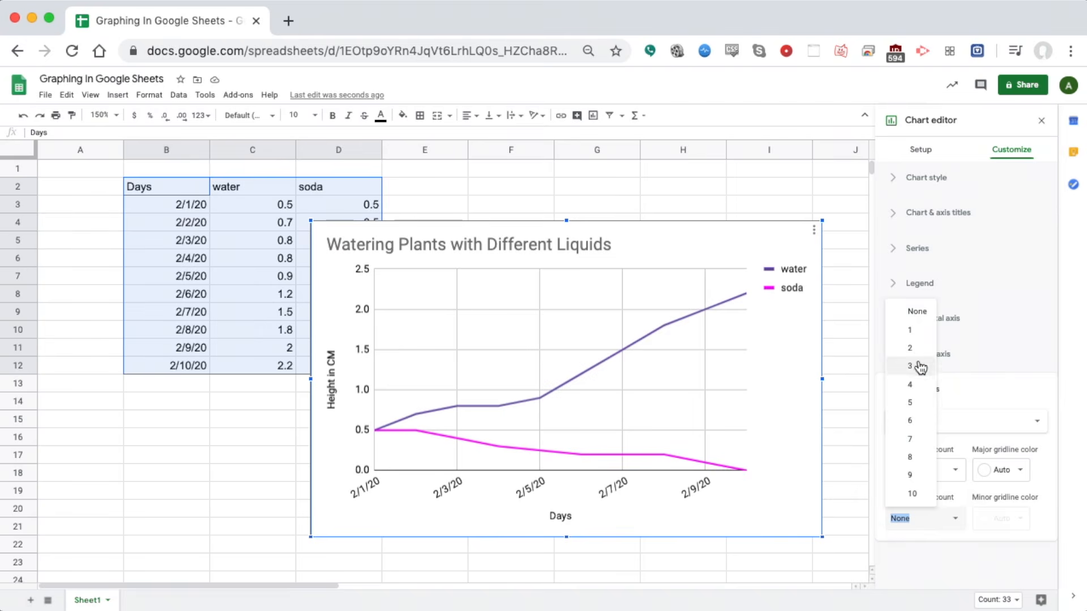
{"action": "left_click", "coordinate": [913, 334]}
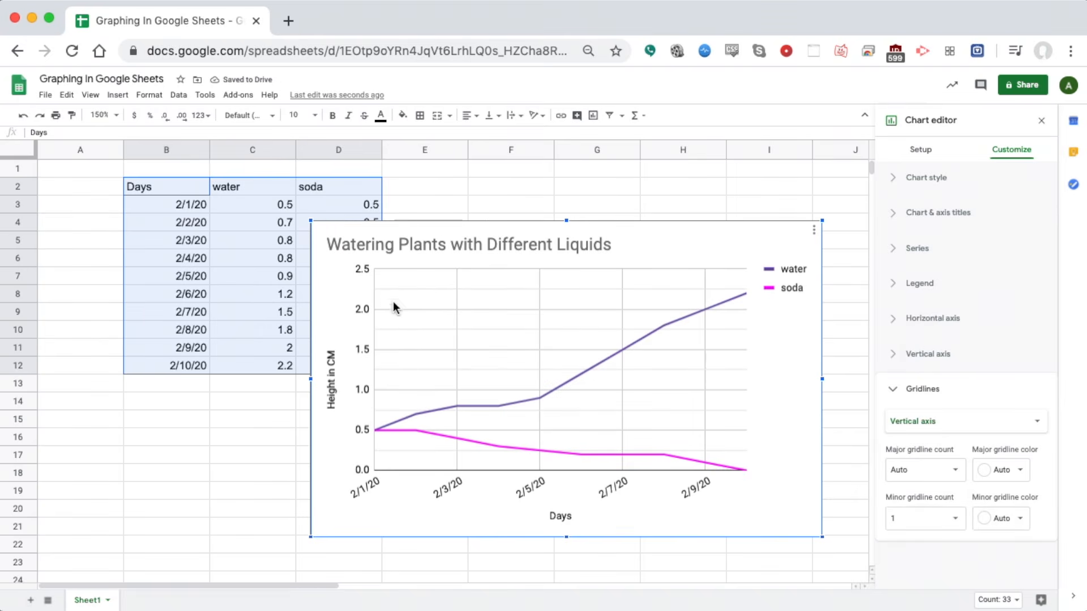
Set the horizontal axis minor gridline count to 1 as well
{"action": "left_click", "coordinate": [979, 433]}
{"action": "left_click", "coordinate": [954, 402]}
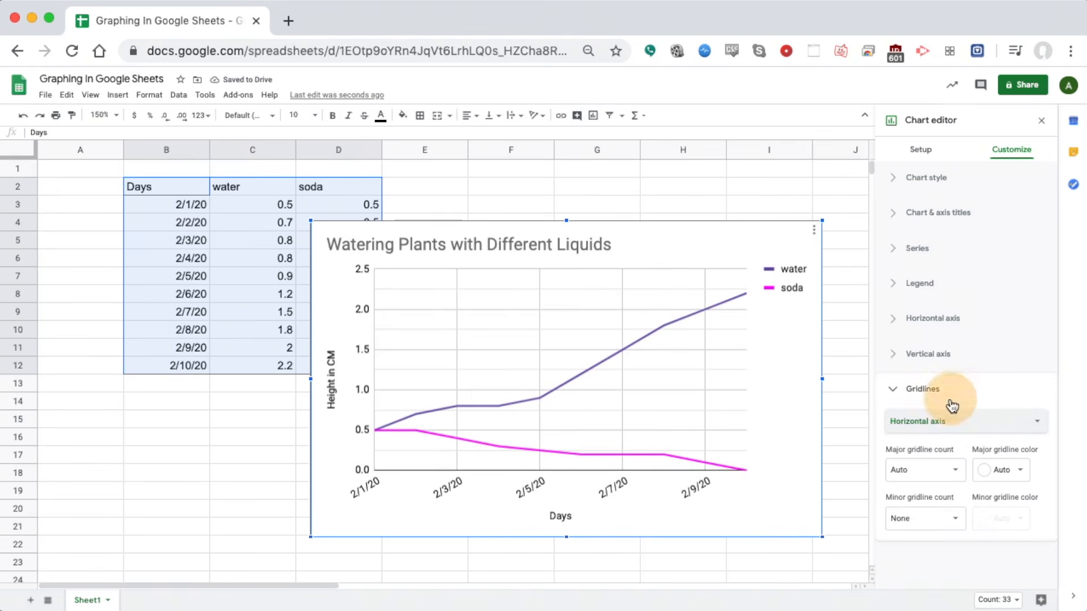
{"action": "left_click", "coordinate": [956, 524]}
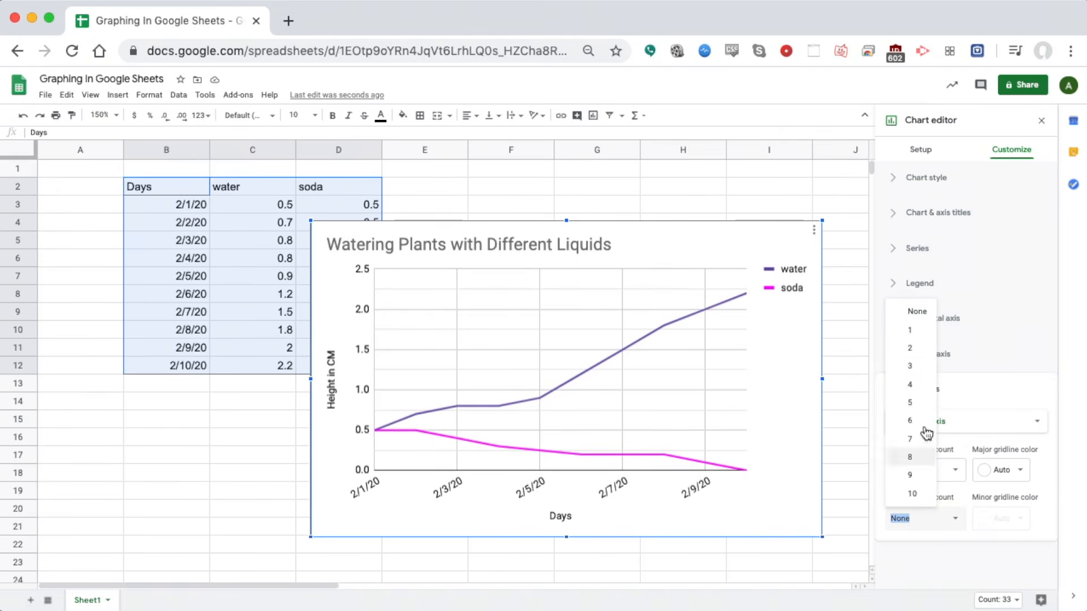
{"action": "left_click", "coordinate": [913, 338]}
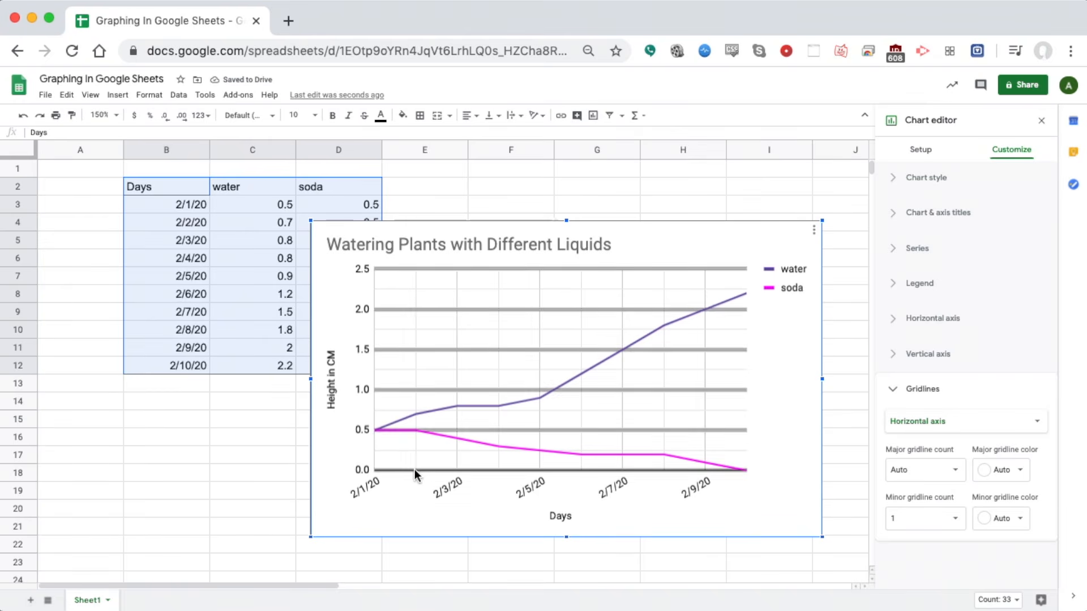
{"action": "left_click", "coordinate": [893, 389]}
{"action": "left_click", "coordinate": [898, 249]}
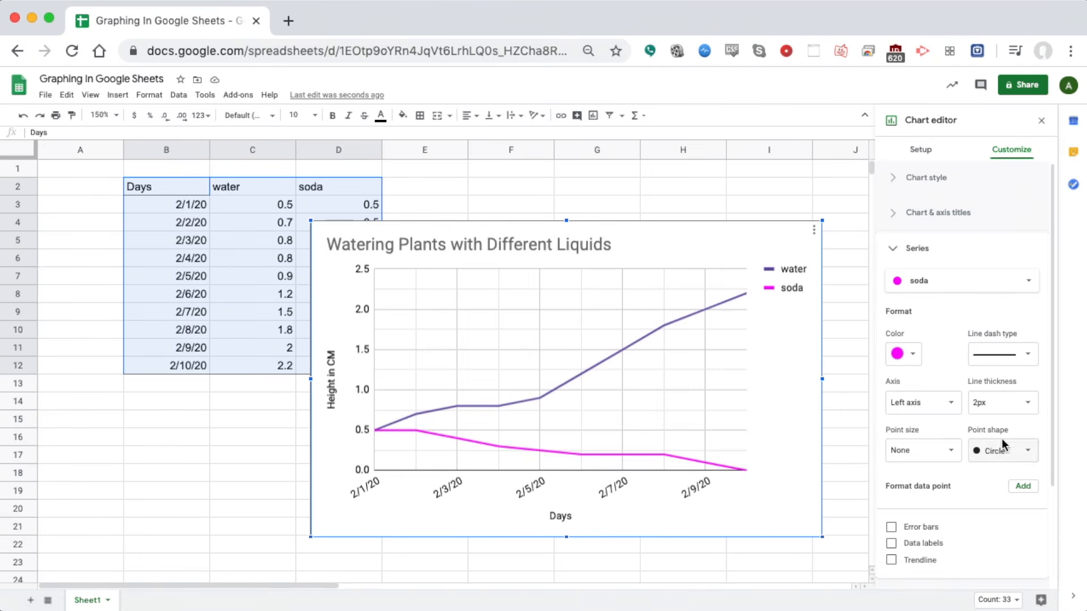
Apply Circle point shape to all series, giving 10px markers on both lines
{"action": "left_click", "coordinate": [918, 282]}
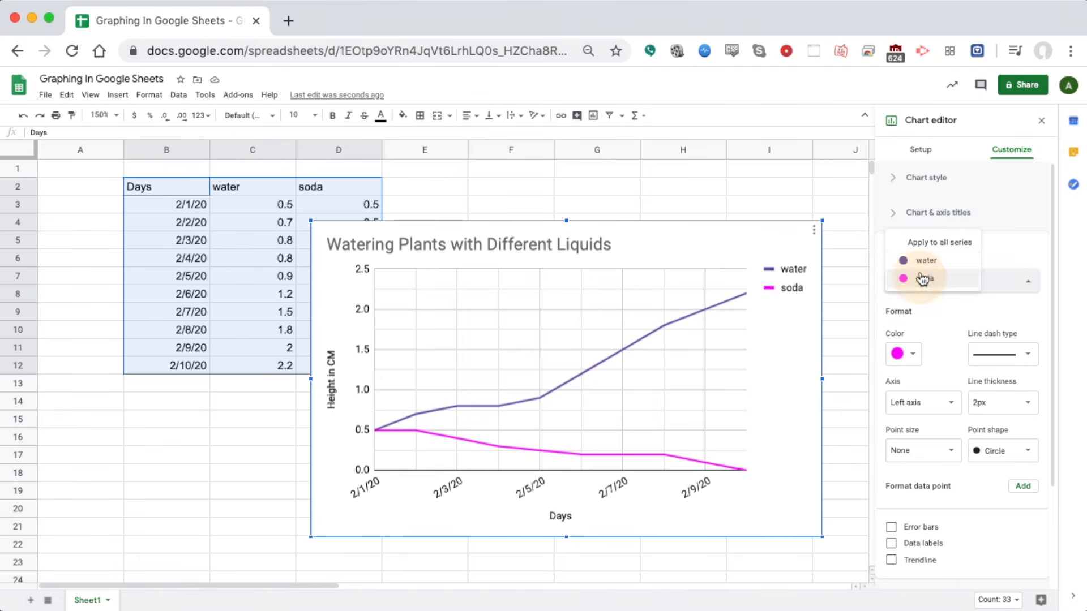
{"action": "left_click", "coordinate": [918, 241]}
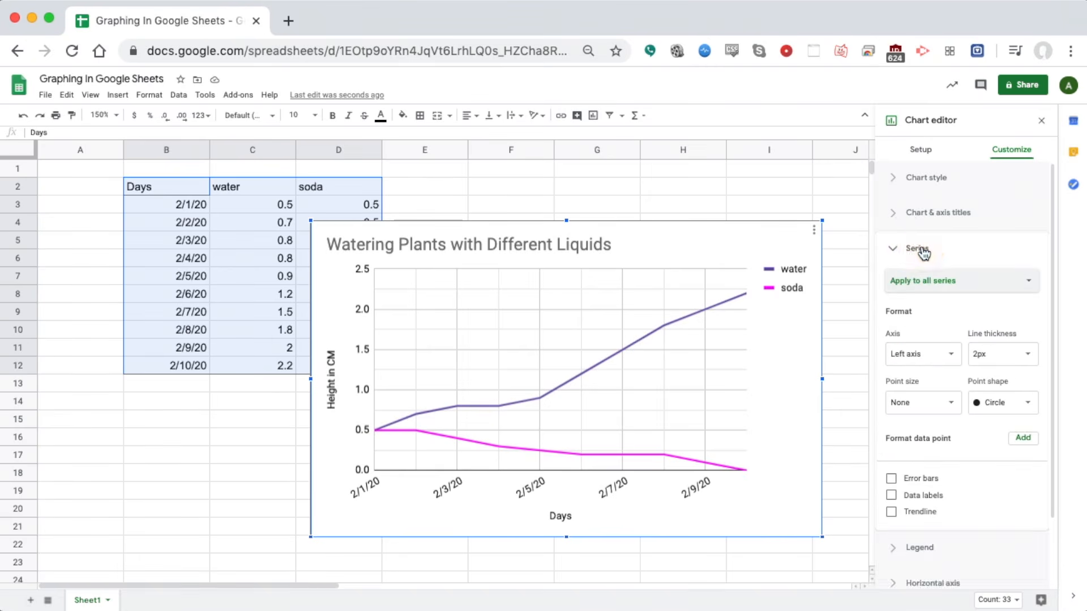
{"action": "left_click", "coordinate": [1026, 405]}
{"action": "left_click", "coordinate": [1002, 400]}
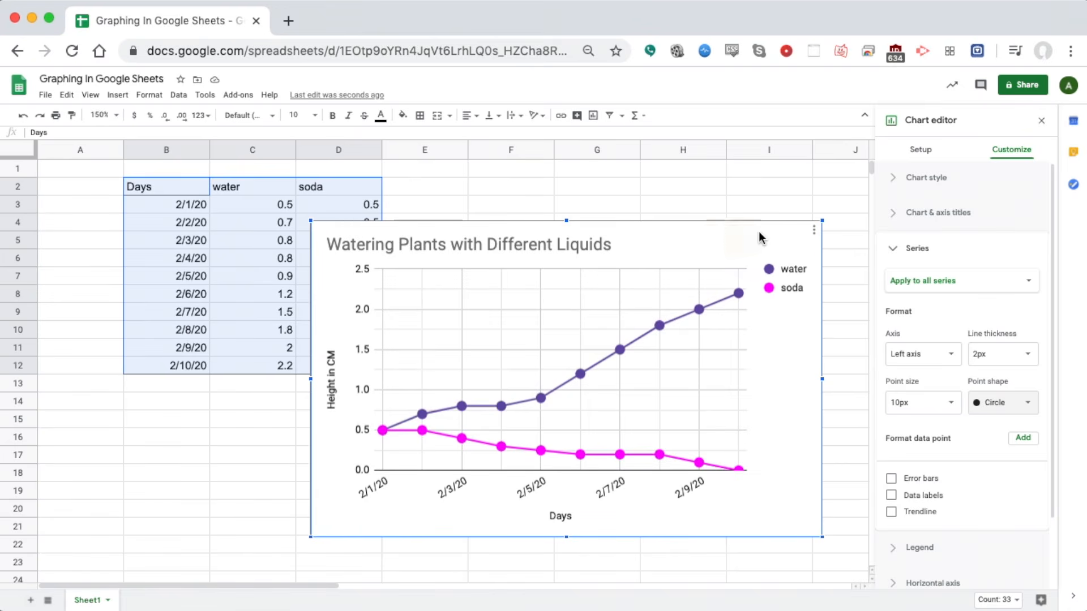
Open the chart's ⋮ options menu and close it again
{"action": "left_click", "coordinate": [814, 231]}
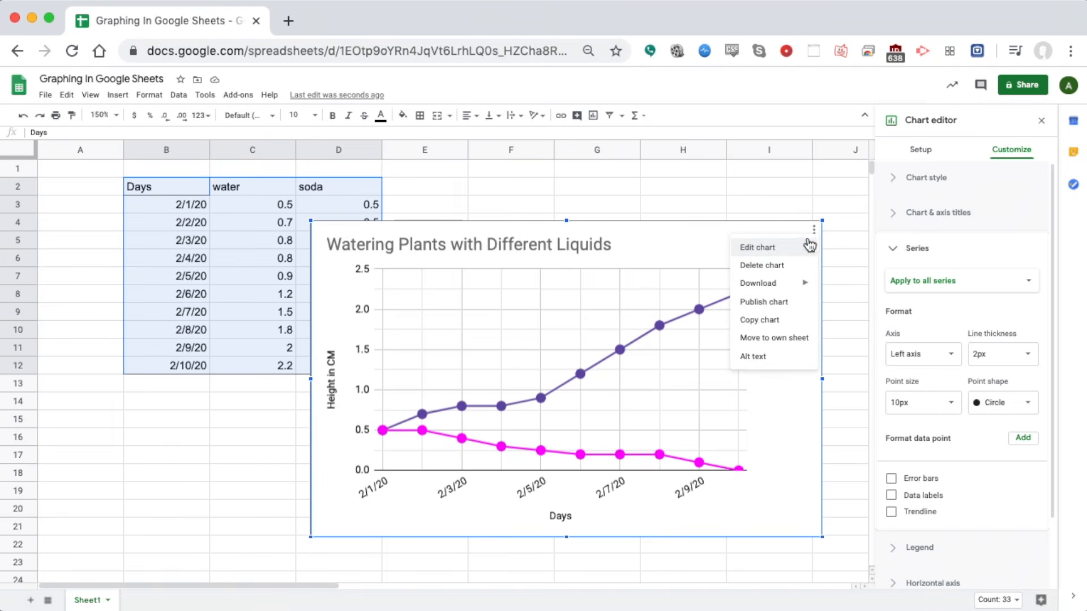
{"action": "mouse_move", "coordinate": [791, 290]}
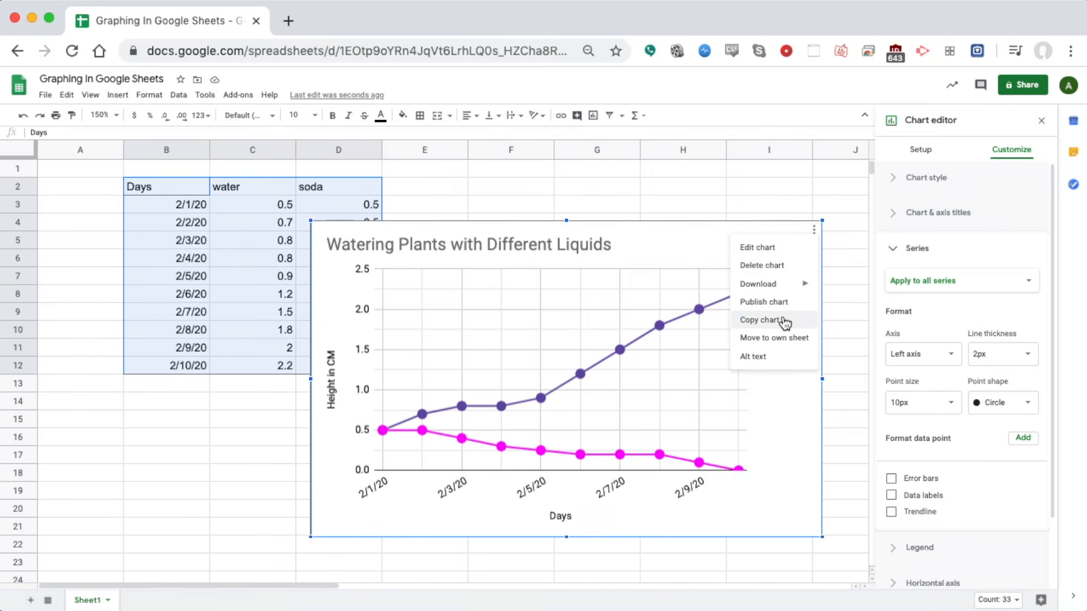
{"action": "left_click", "coordinate": [712, 232]}
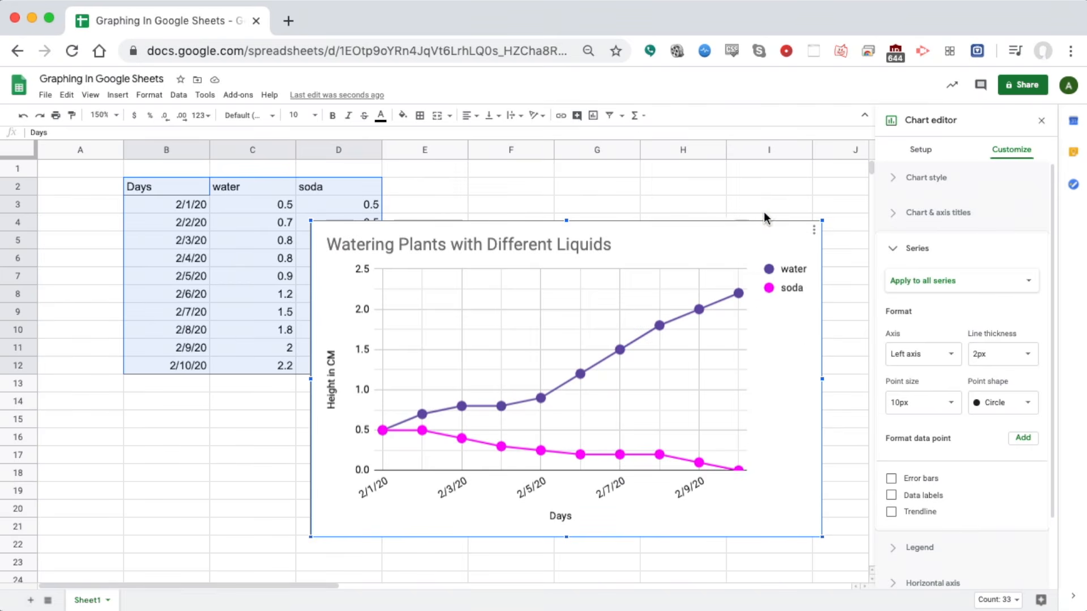